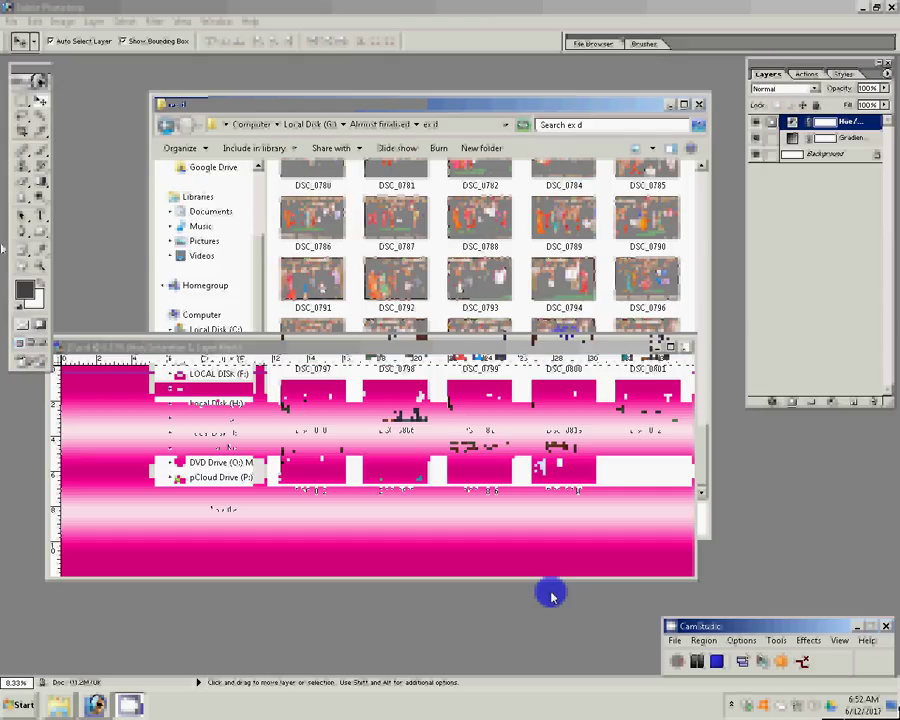
- Go up to the Almost finalised folder and scroll down to the DSC_05xx–08xx thumbnails
{"action": "key", "text": "BackSpace"}
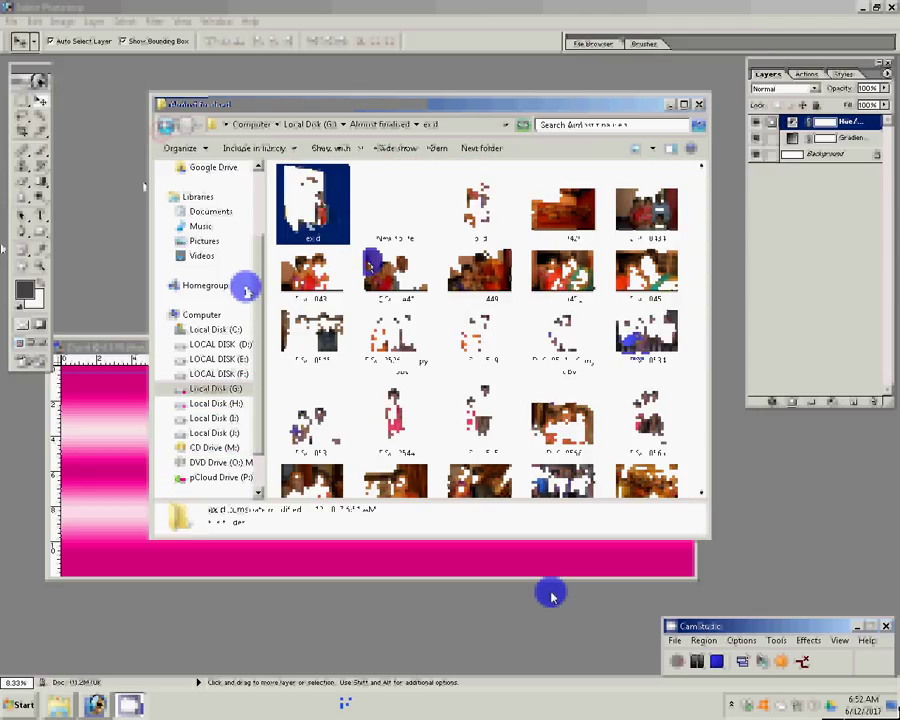
{"action": "left_click_drag", "start_coordinate": [703, 245], "coordinate": [703, 282]}
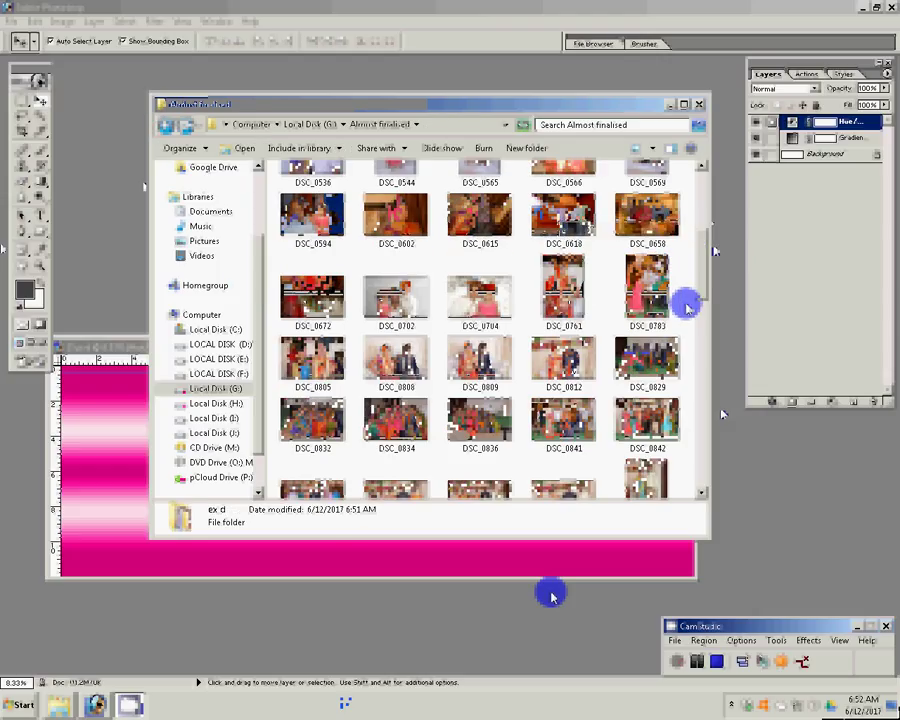
{"action": "mouse_move", "coordinate": [647, 287]}
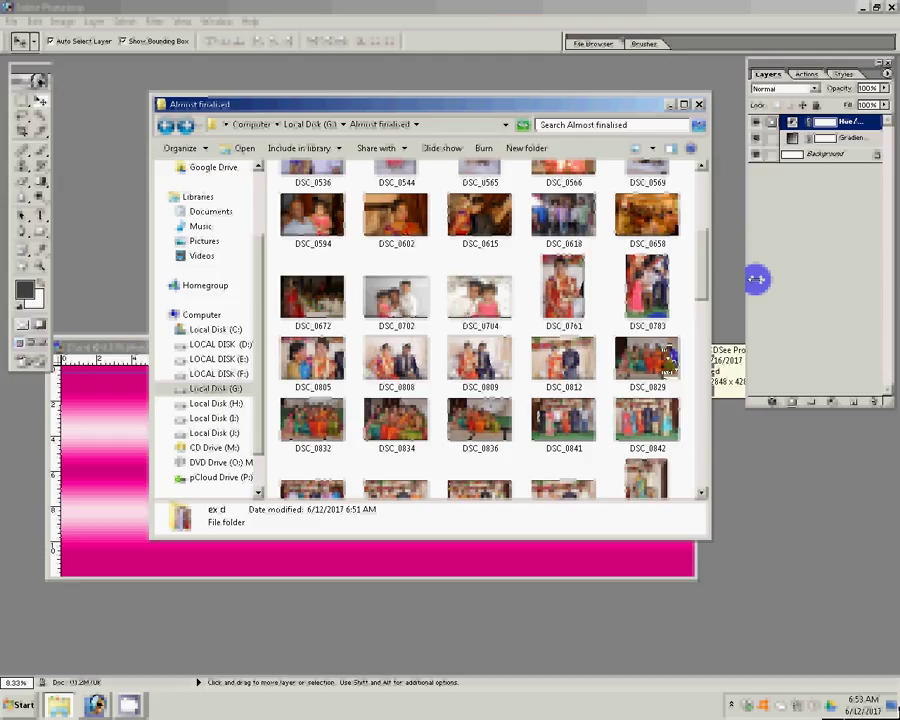
- Select DSC_0829, 0832, 0834, 0836, 0841, 0842, 0844 and 0846 and drag them into Photoshop
{"action": "left_click", "coordinate": [651, 385]}
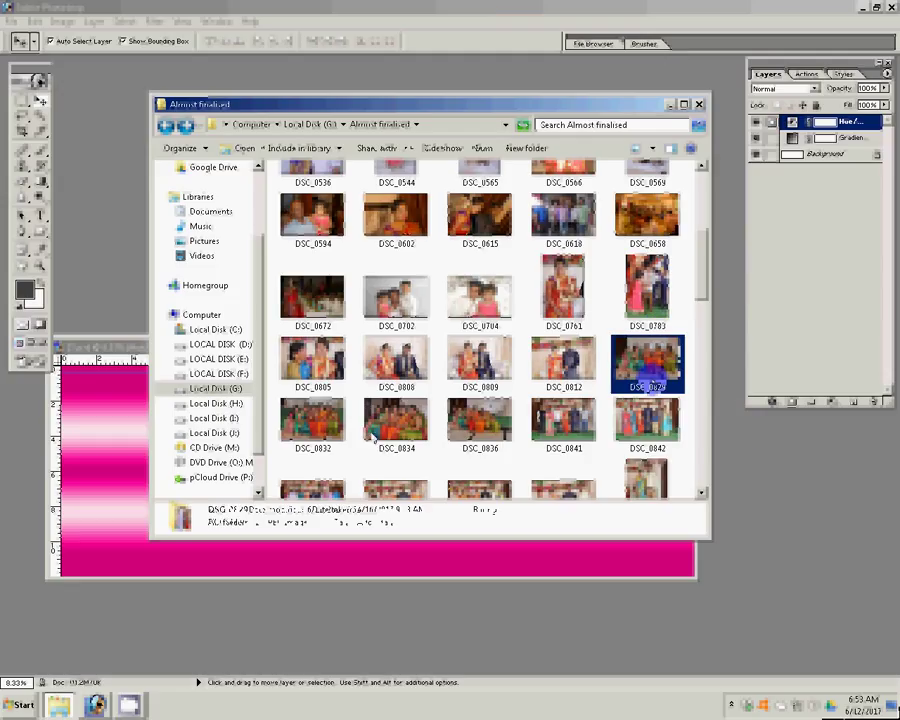
{"action": "left_click", "coordinate": [311, 436], "text": "ctrl"}
{"action": "left_click", "coordinate": [403, 430], "text": "ctrl"}
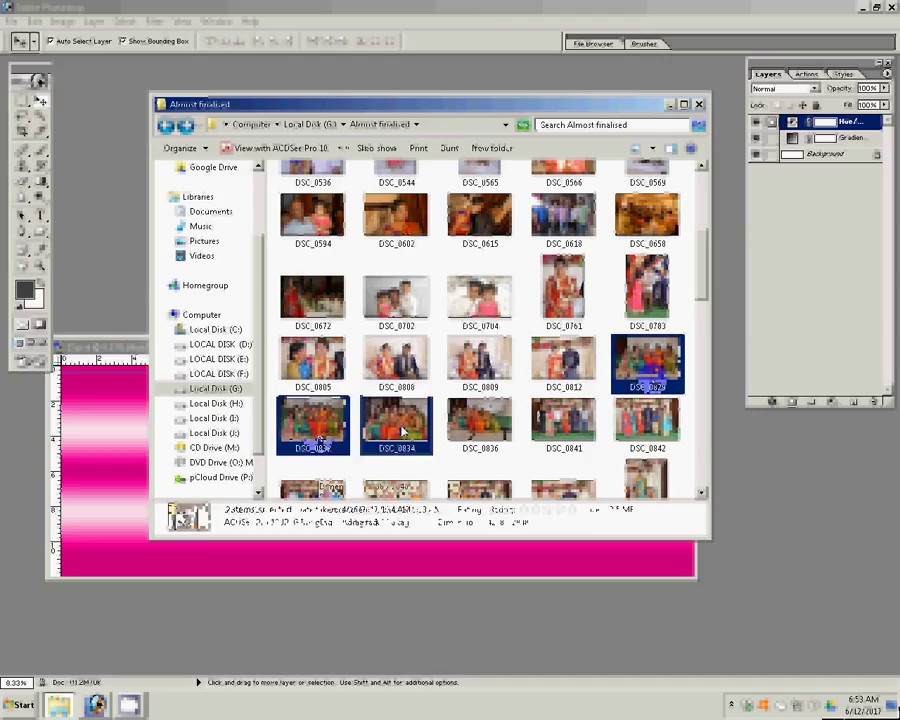
{"action": "key", "text": "ctrl+shift+Right"}
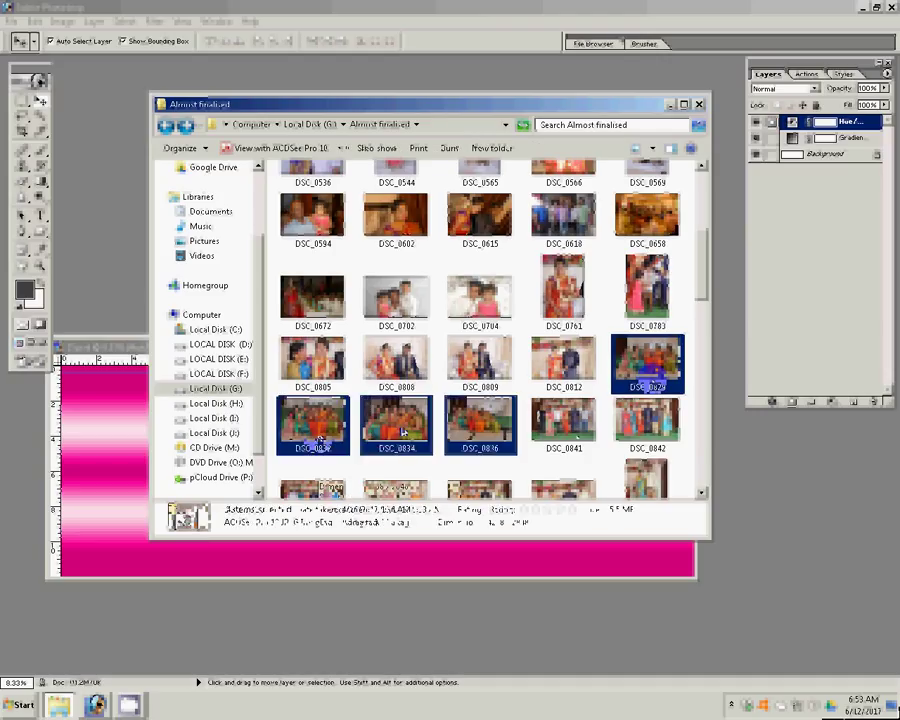
{"action": "key", "text": "ctrl+shift+Right"}
{"action": "key", "text": "ctrl+shift+Right"}
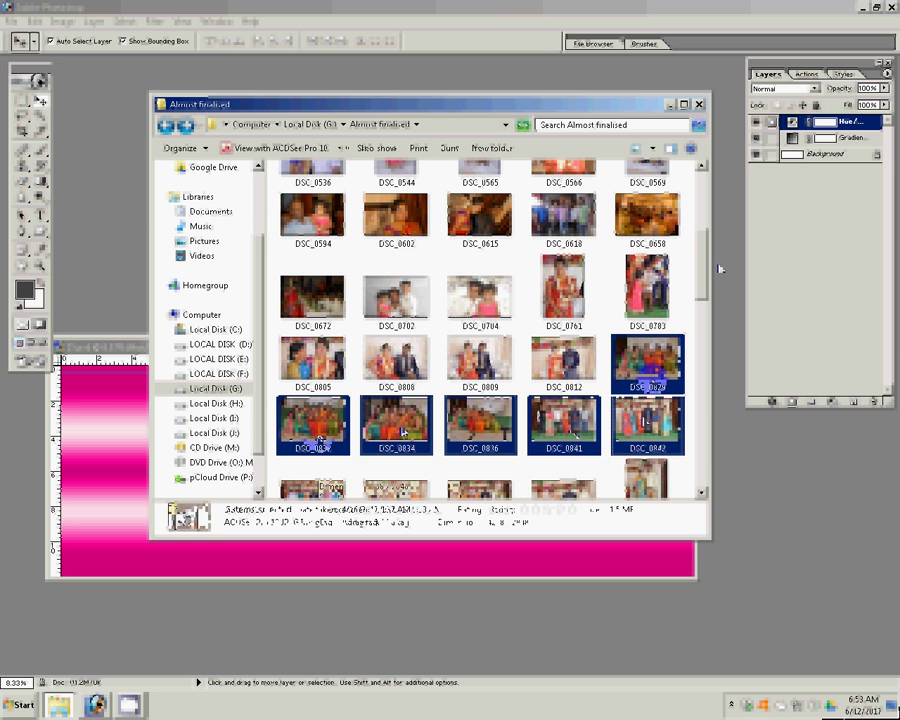
{"action": "scroll", "coordinate": [718, 268], "scroll_direction": "down", "scroll_amount": 2}
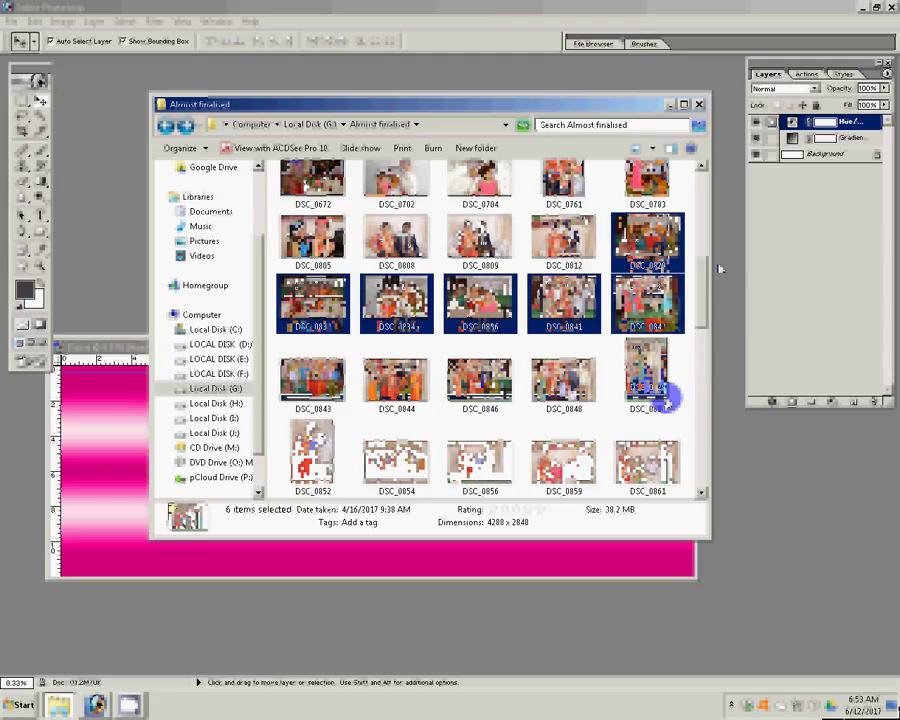
{"action": "left_click", "coordinate": [404, 400], "text": "ctrl"}
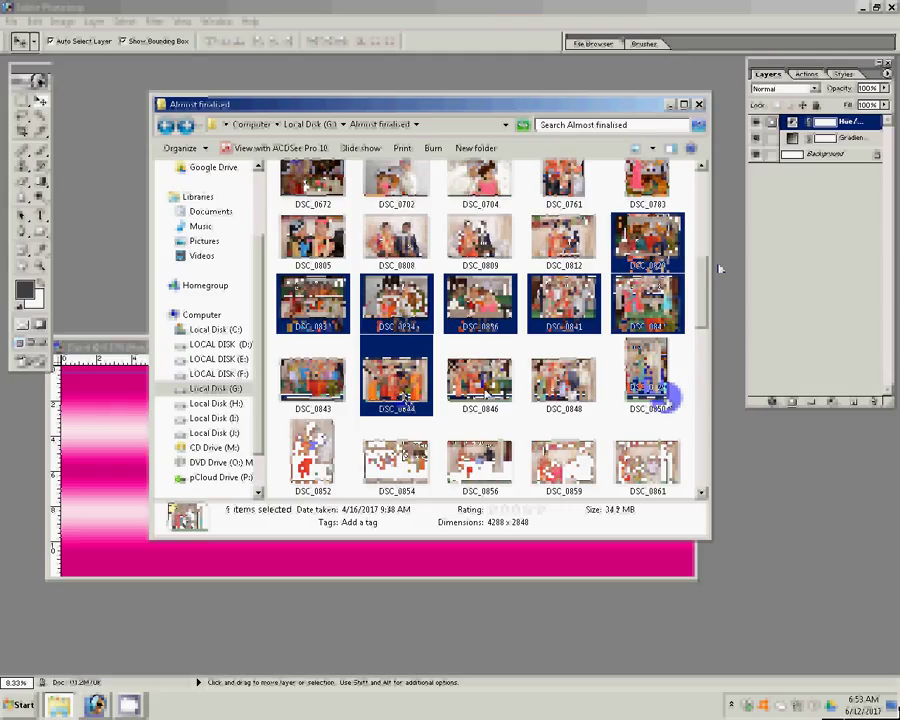
{"action": "left_click", "coordinate": [484, 392], "text": "ctrl"}
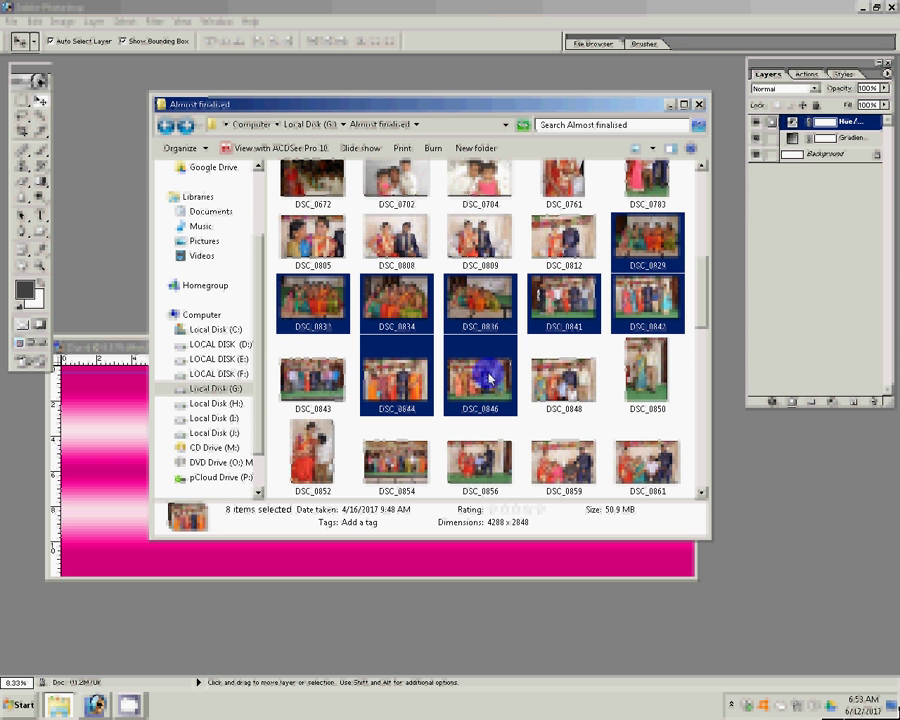
{"action": "left_click_drag", "start_coordinate": [490, 380], "coordinate": [840, 476]}
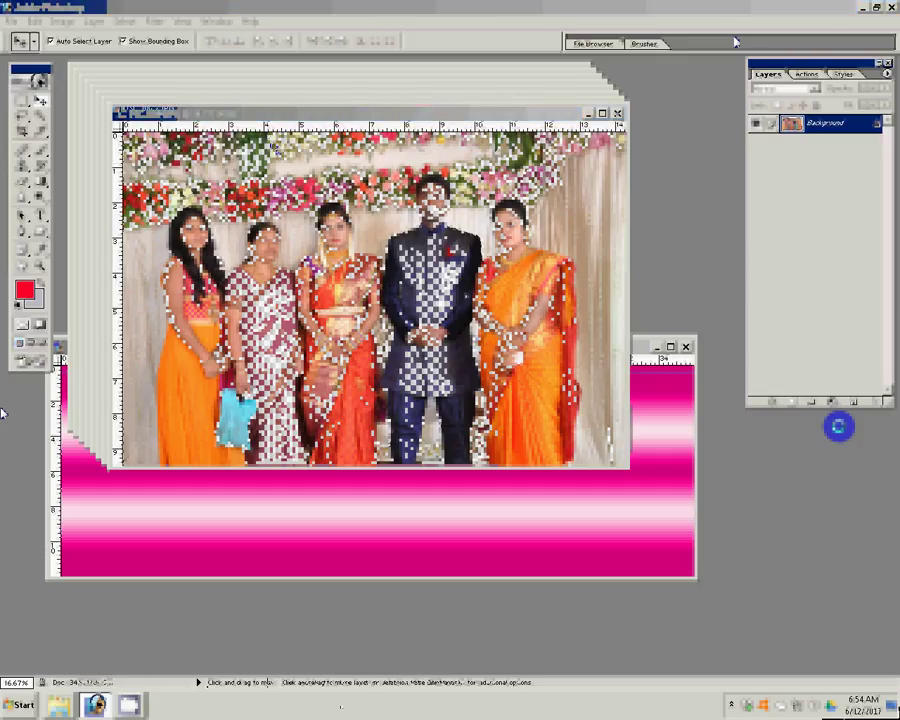
- Resize the front wedding photo to 8 inches wide
{"action": "left_click", "coordinate": [199, 470]}
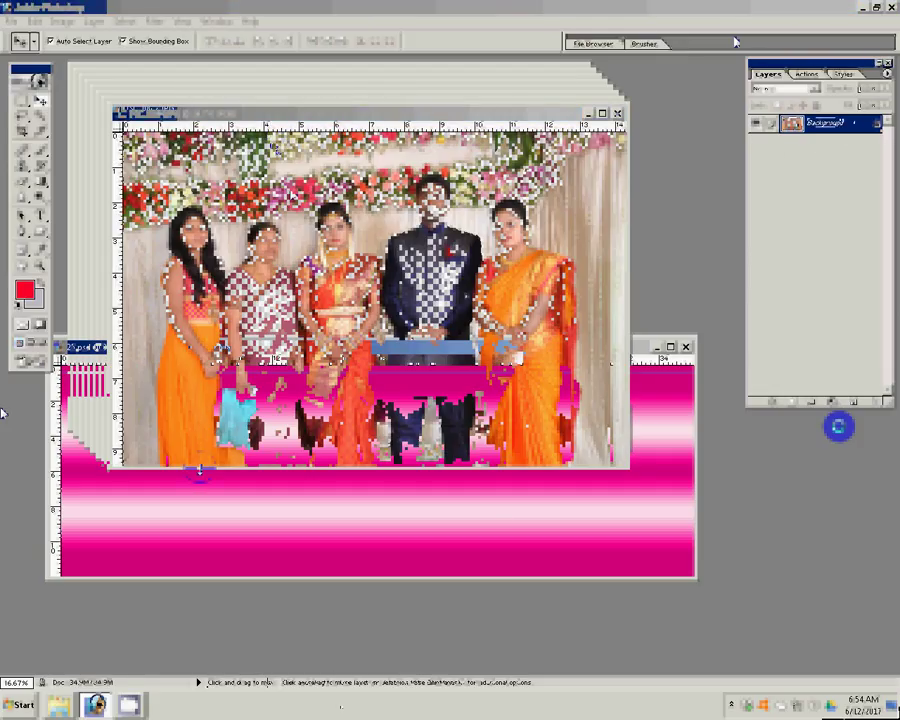
{"action": "left_click", "coordinate": [66, 21]}
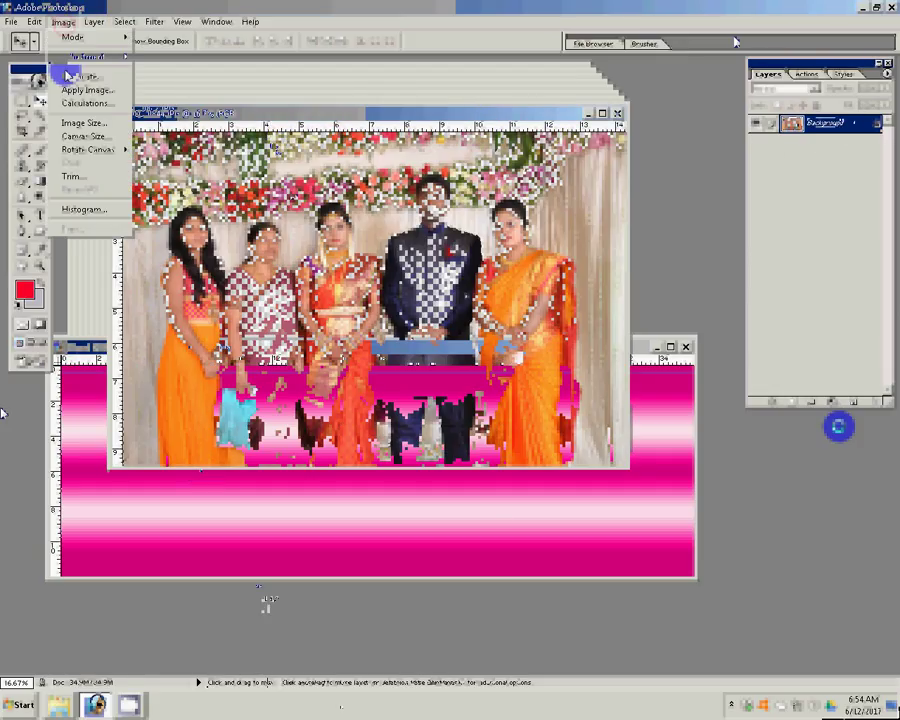
{"action": "left_click", "coordinate": [84, 122]}
{"action": "key", "text": "Tab"}
{"action": "key", "text": "Tab"}
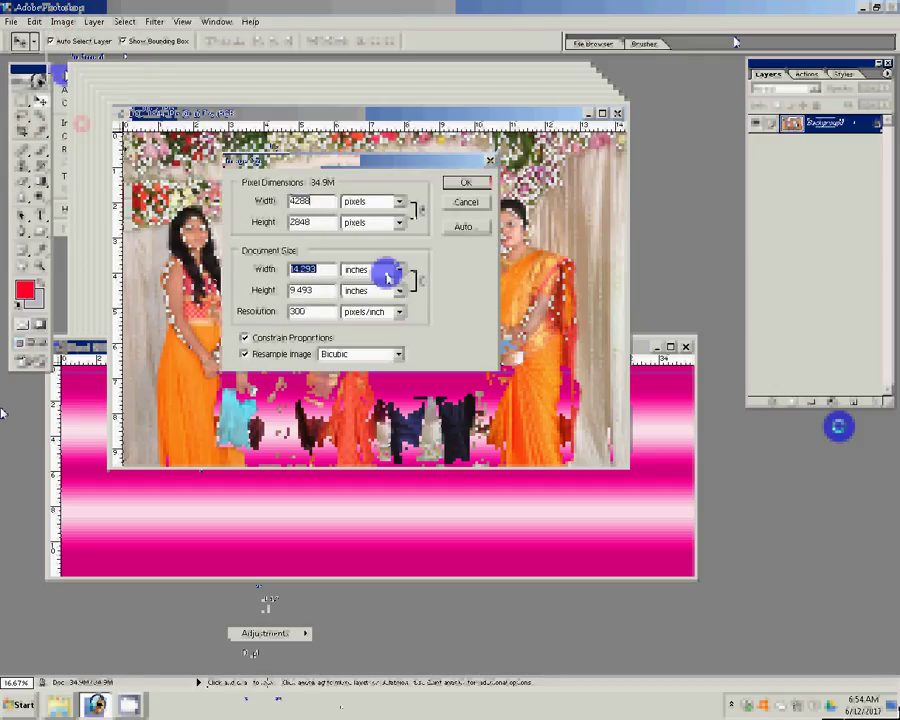
{"action": "type", "text": "8"}
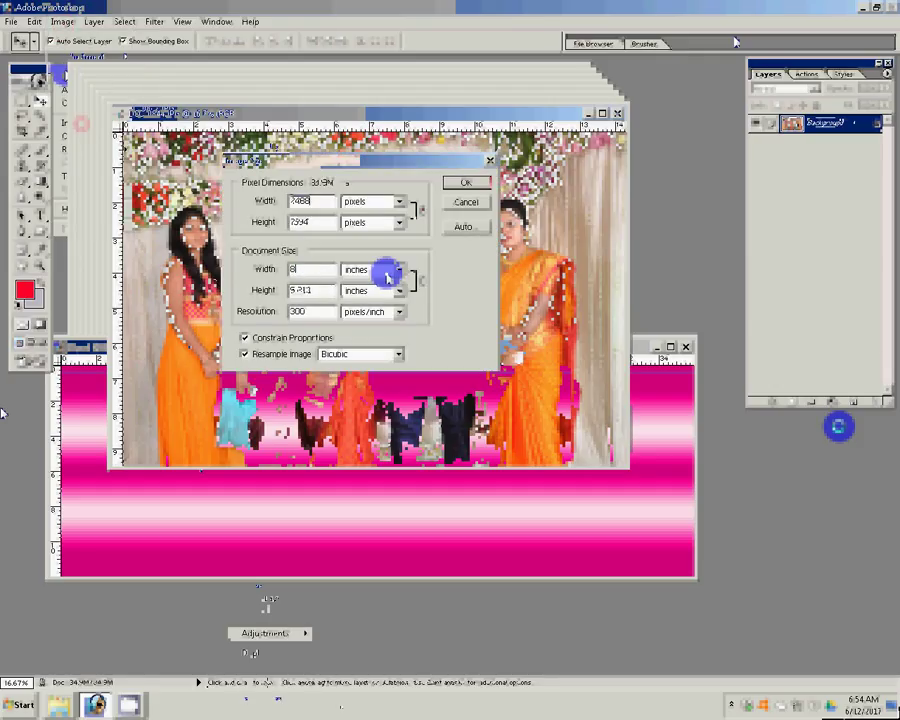
{"action": "key", "text": "Return"}
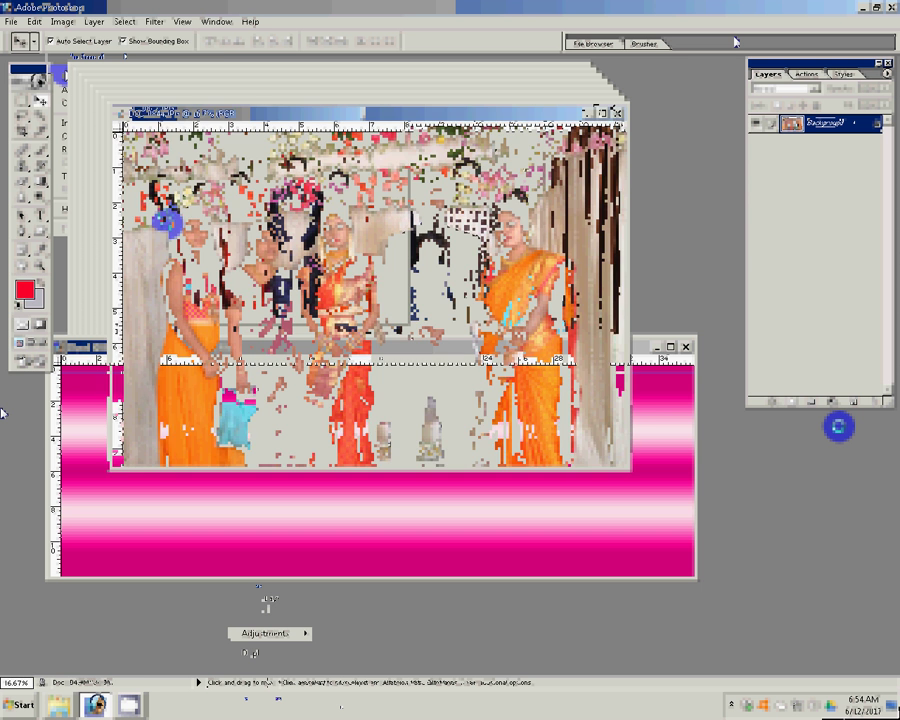
- Cut the whole photo, close it without saving, and paste it onto the pink album page
{"action": "left_click", "coordinate": [125, 21]}
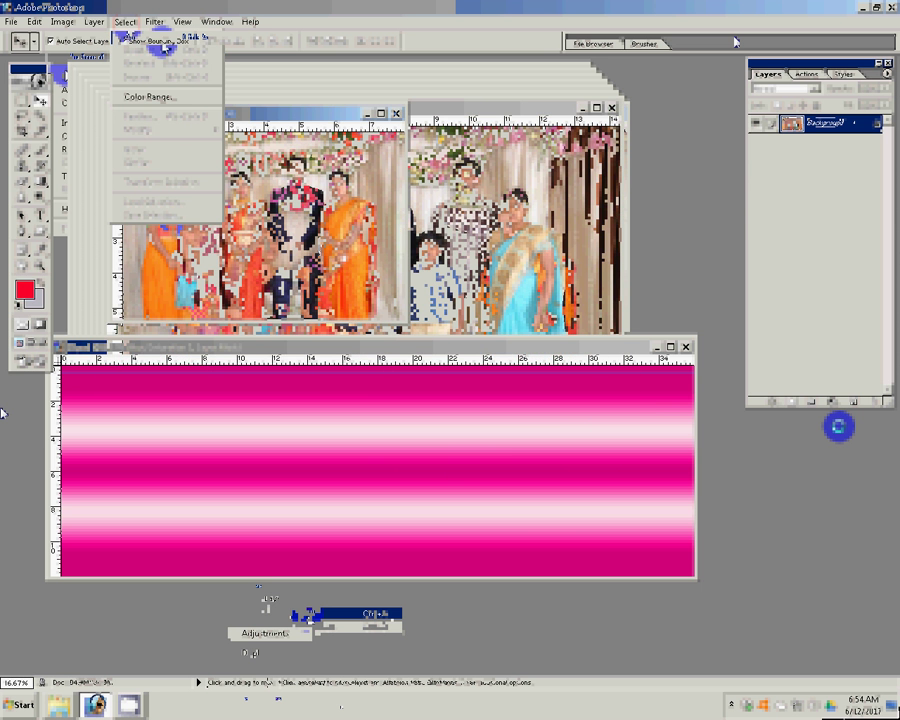
{"action": "left_click", "coordinate": [165, 47]}
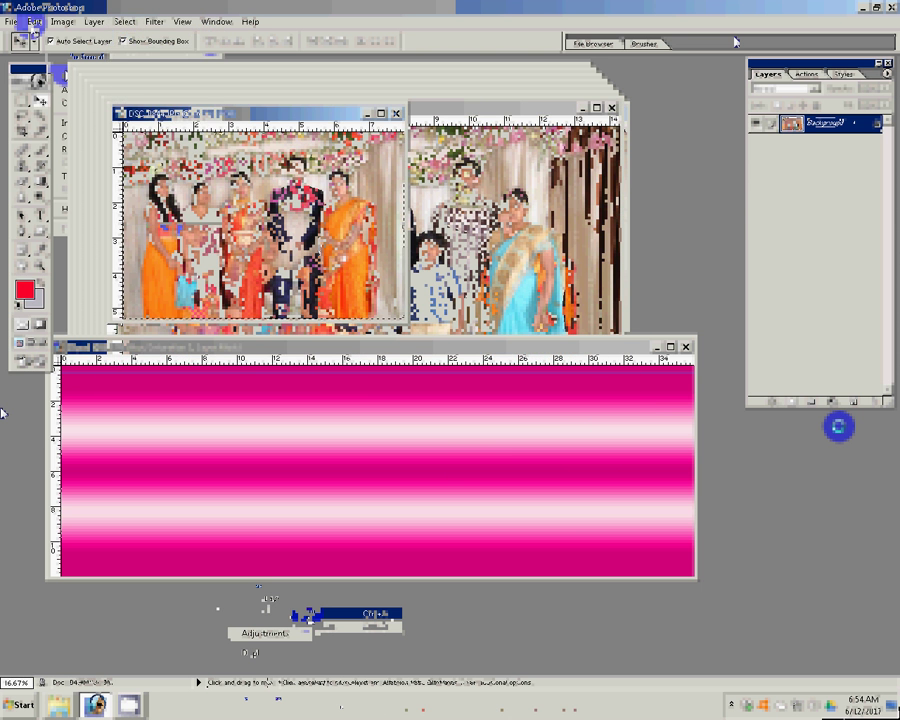
{"action": "left_click", "coordinate": [34, 21]}
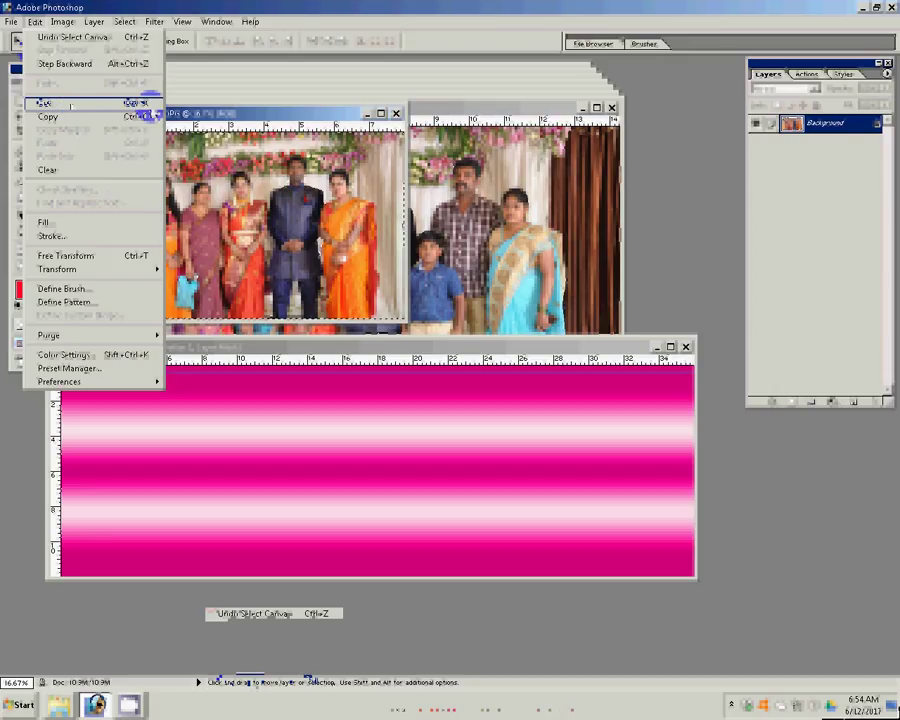
{"action": "left_click", "coordinate": [147, 112]}
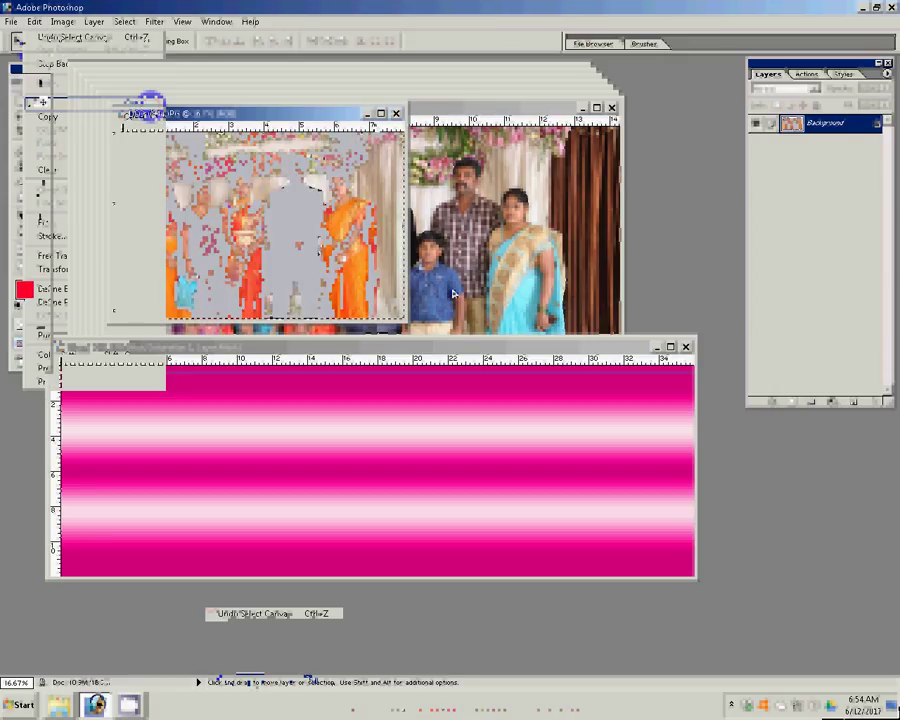
{"action": "left_click", "coordinate": [396, 113]}
{"action": "key", "text": "n"}
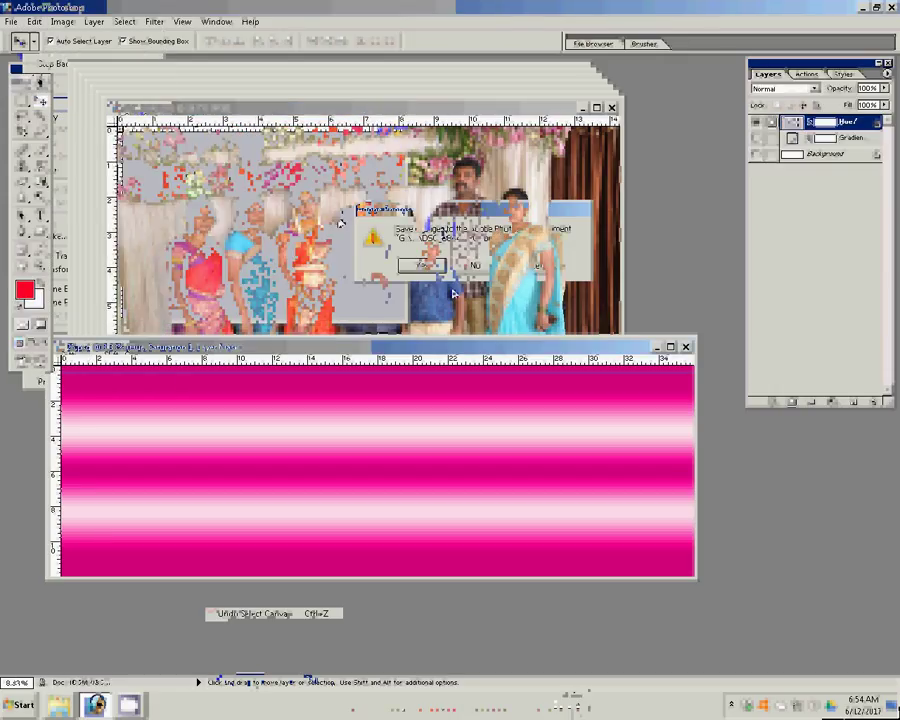
{"action": "left_click", "coordinate": [33, 21]}
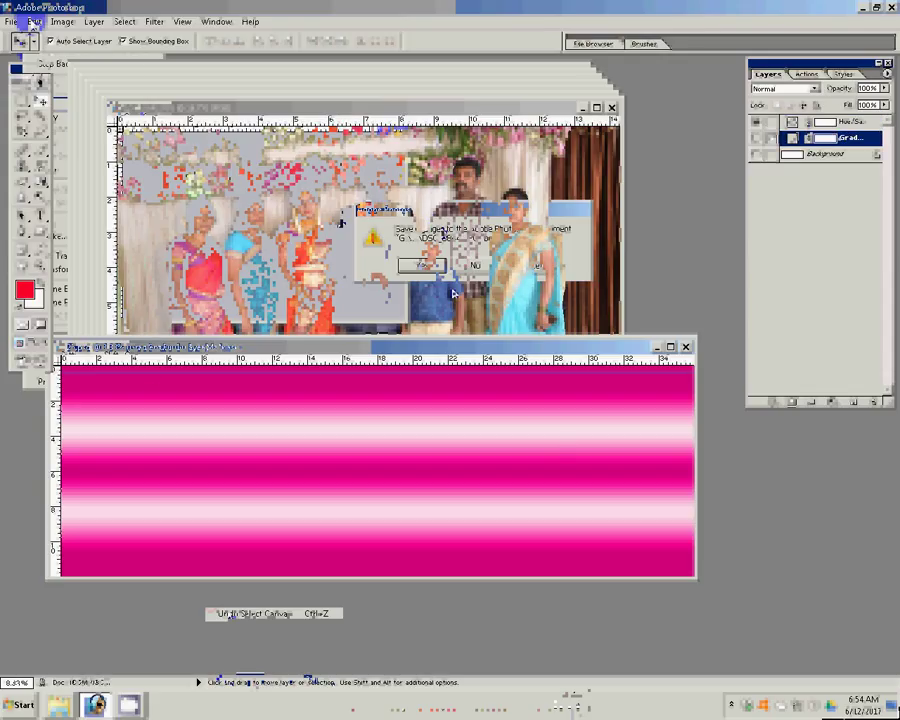
{"action": "left_click", "coordinate": [100, 155]}
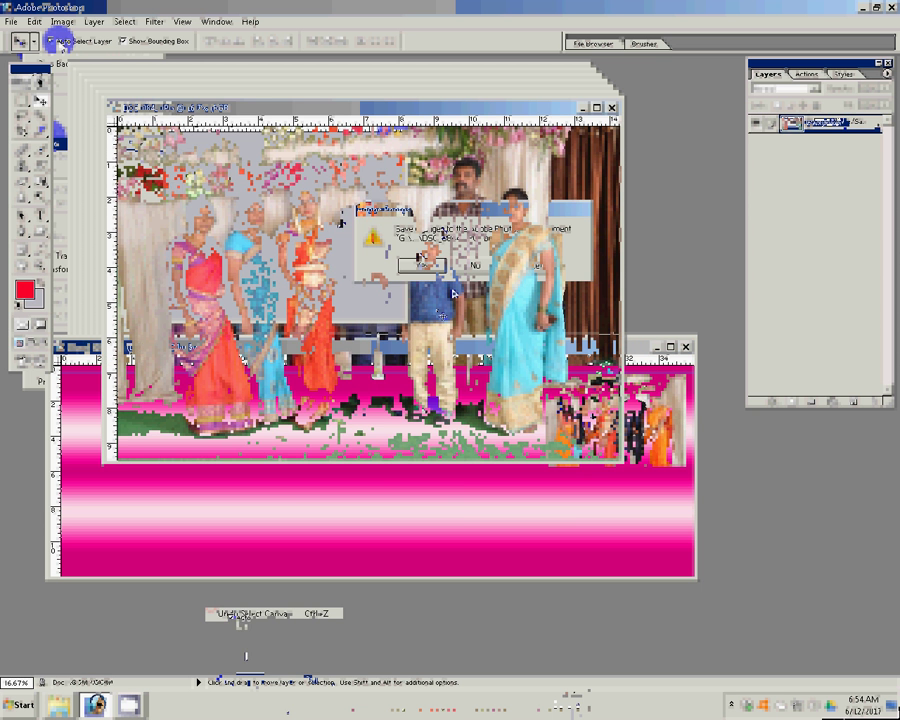
- Resize the next photo to 6 inches wide
{"action": "key", "text": "ctrl+alt+i"}
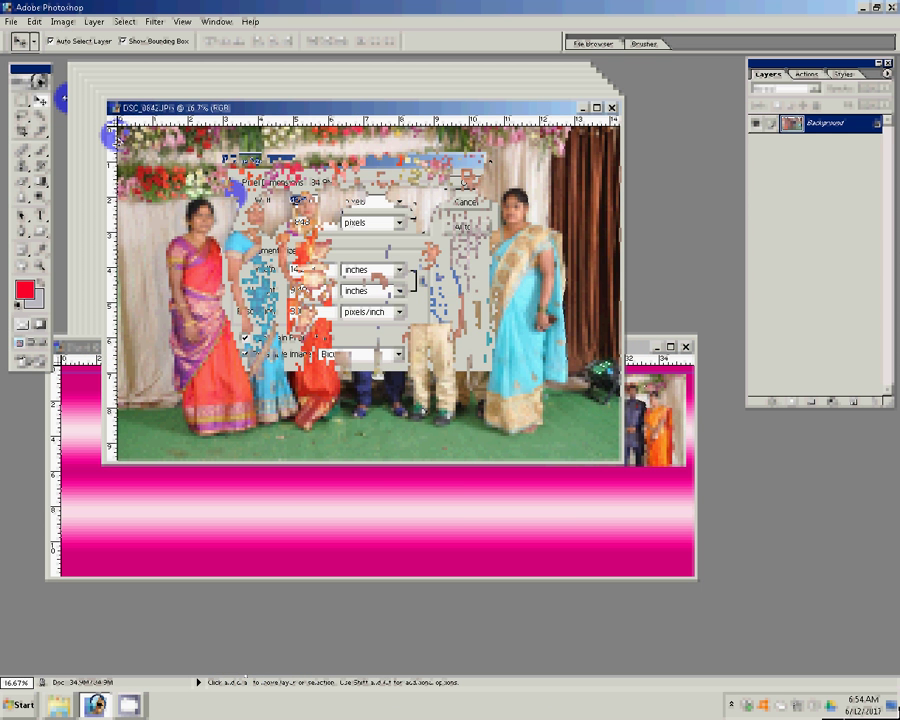
{"action": "type", "text": "6"}
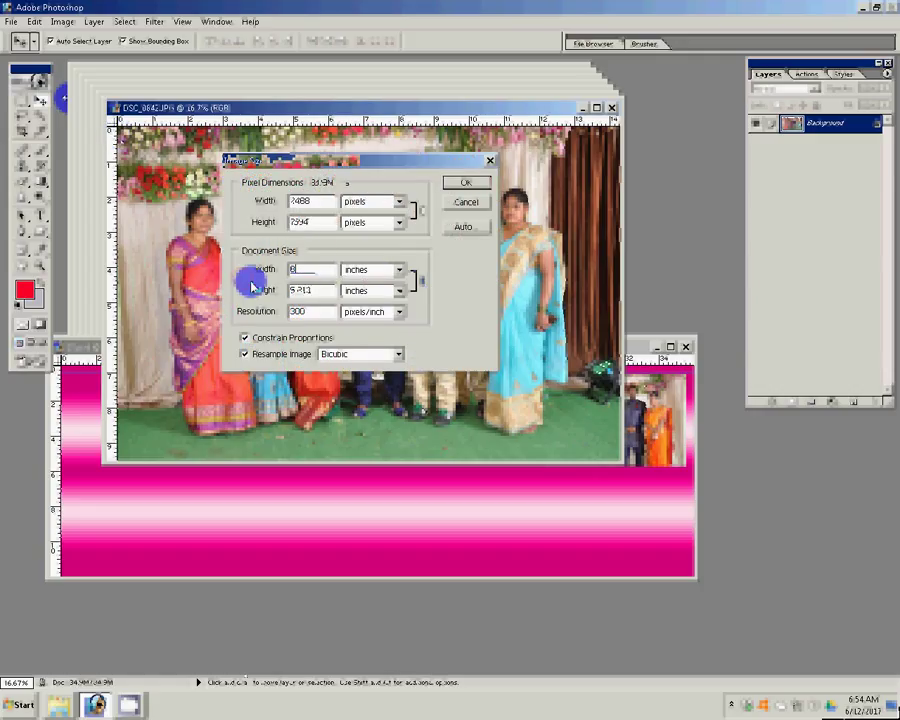
{"action": "key", "text": "Return"}
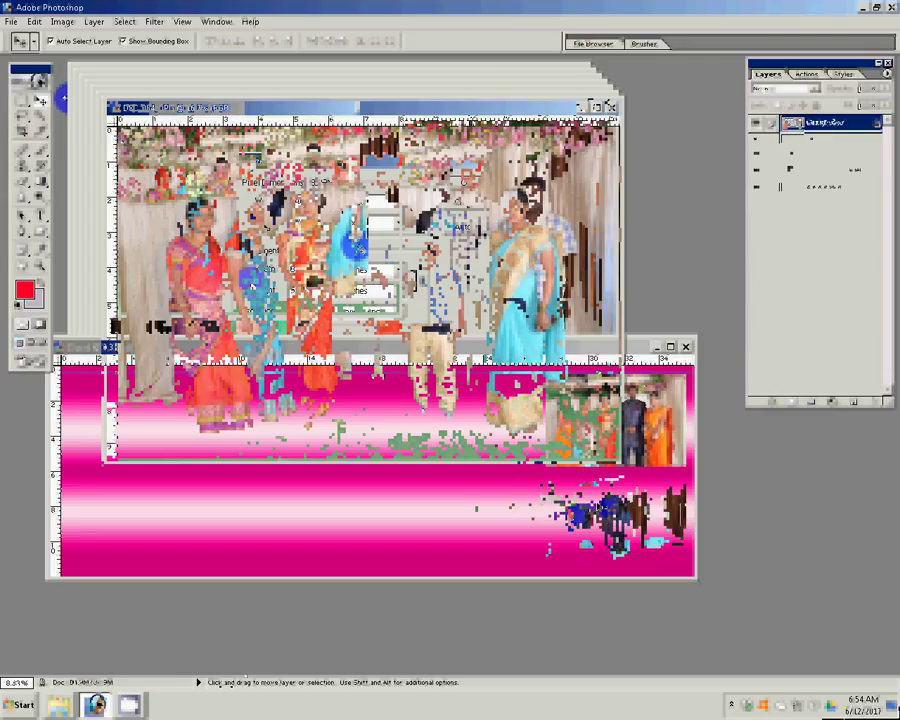
- Close the already-placed DSC_0842.JPG window, answering the save prompt
{"action": "left_click", "coordinate": [390, 448]}
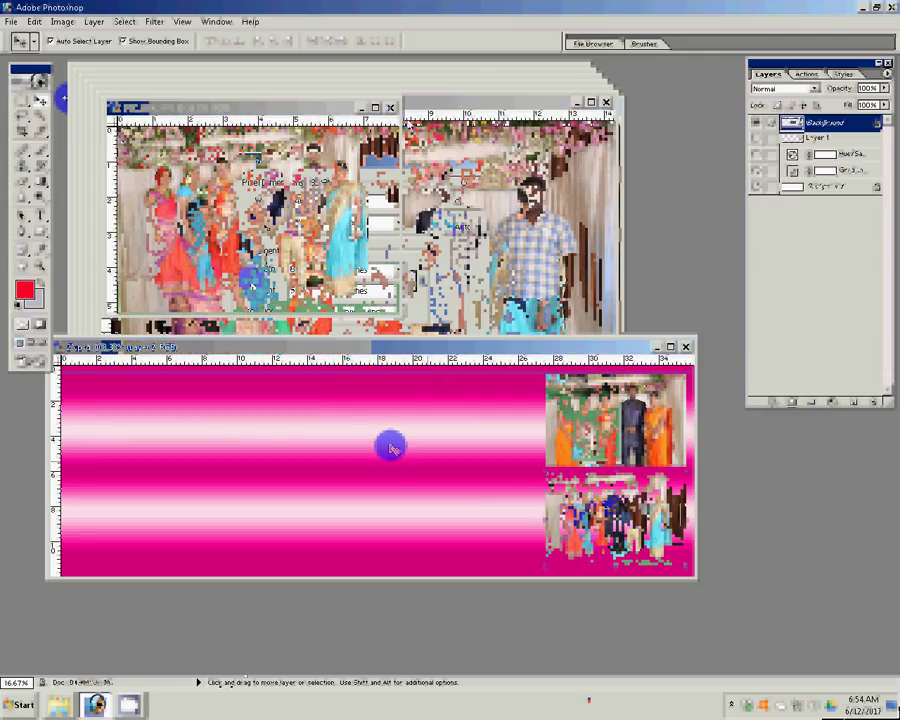
{"action": "left_click", "coordinate": [390, 107]}
{"action": "left_click", "coordinate": [474, 265]}
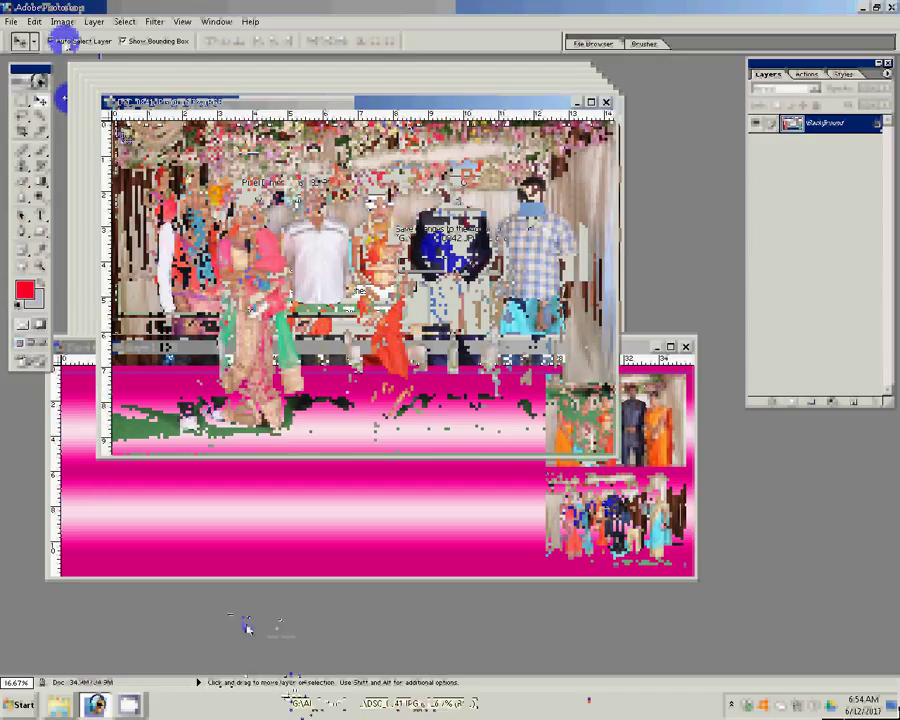
- Resize a photo to 8 inches wide and close it after placing it
{"action": "key", "text": "ctrl+alt+i"}
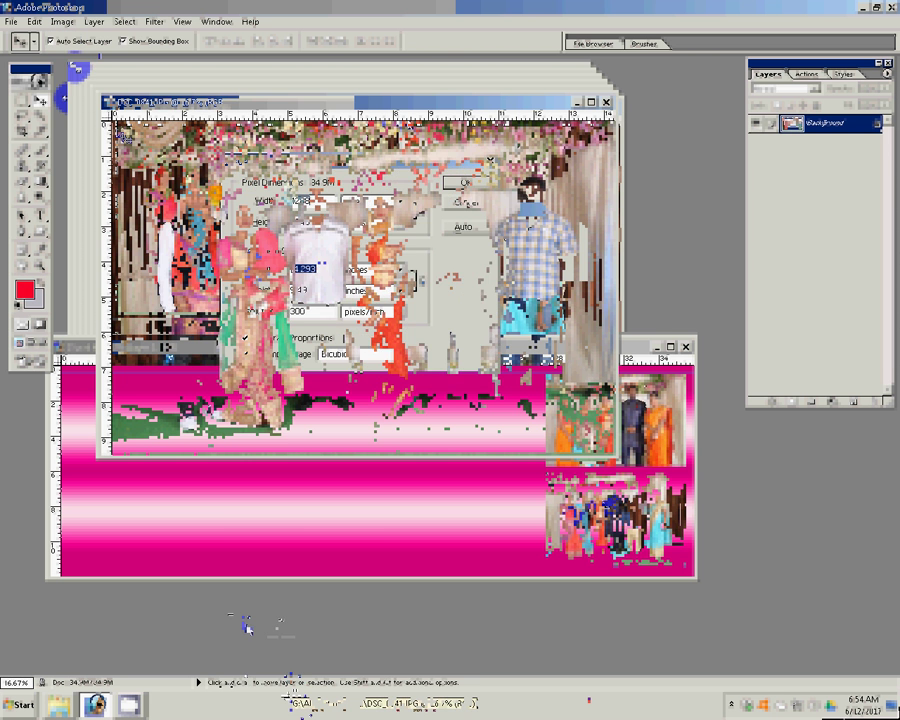
{"action": "left_click", "coordinate": [265, 273]}
{"action": "type", "text": "8"}
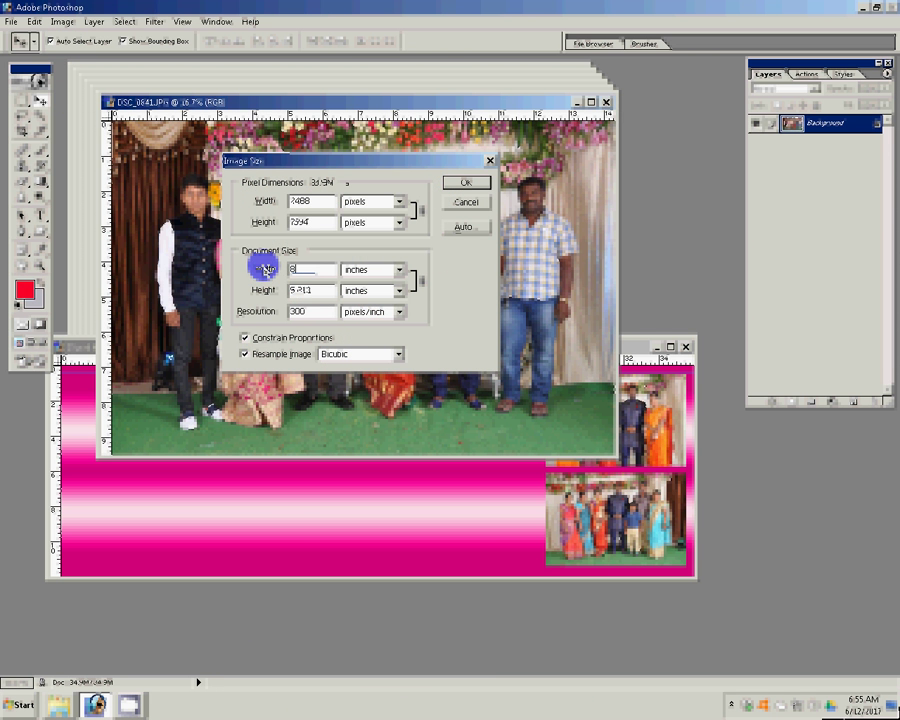
{"action": "left_click", "coordinate": [465, 182]}
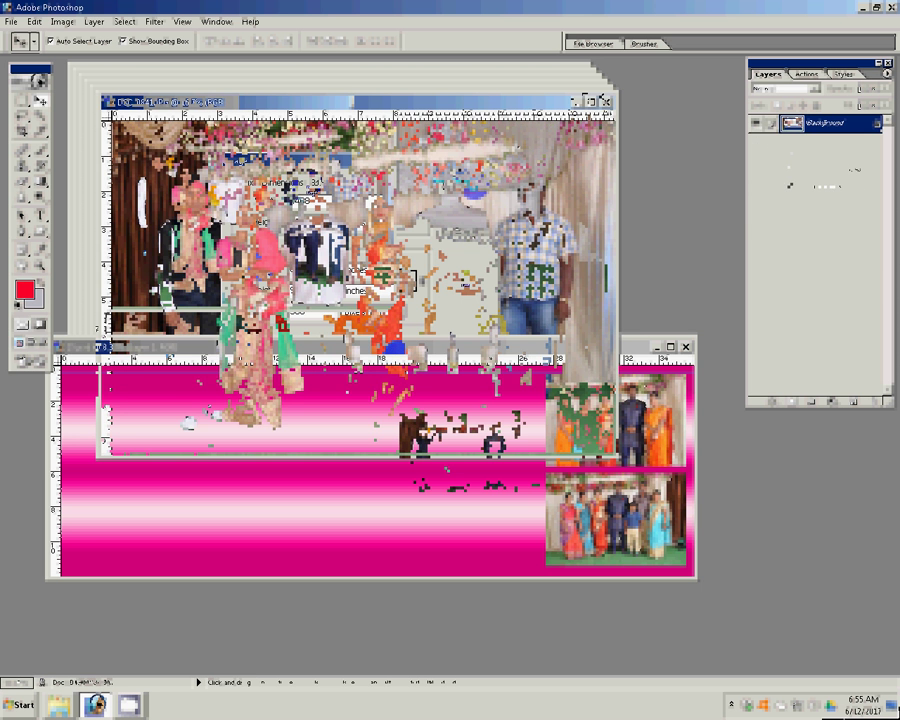
{"action": "key", "text": "ctrl+w"}
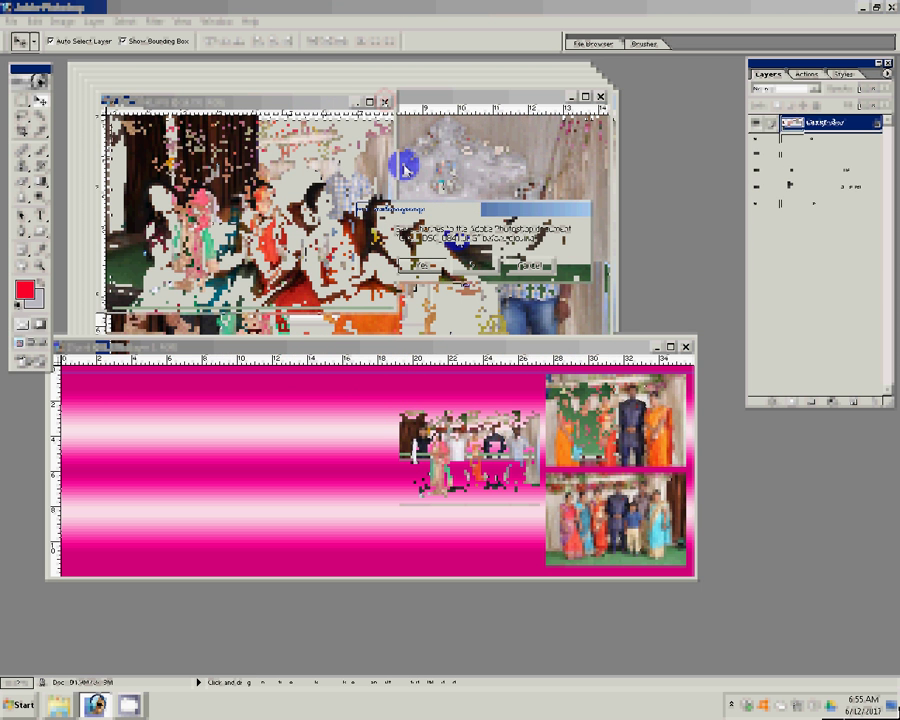
- Resize the next photo to 8 inches, run the Correction action, and close it without saving
{"action": "key", "text": "ctrl+alt+i"}
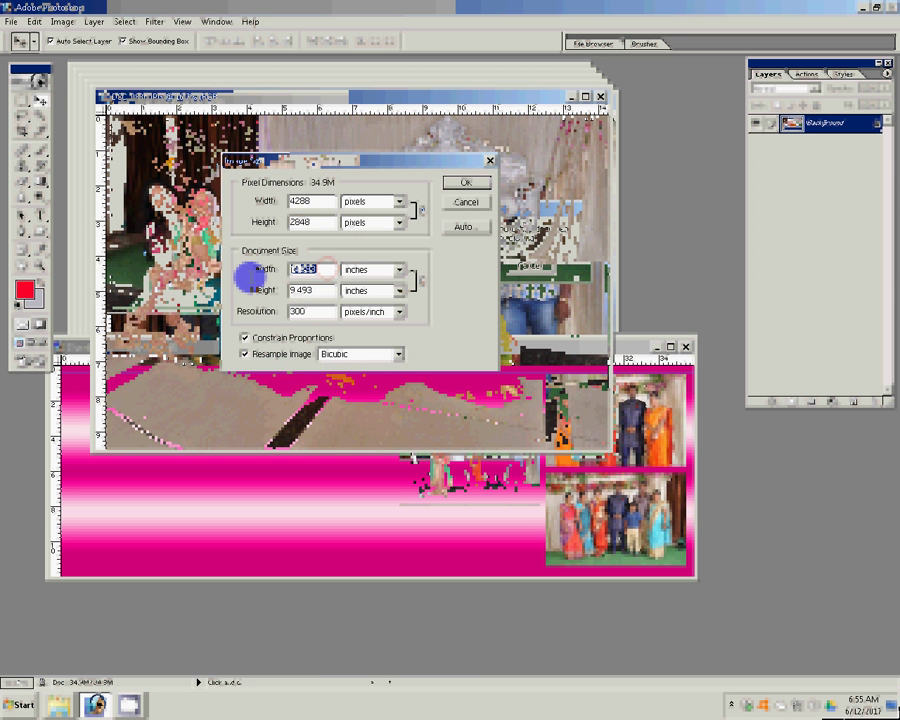
{"action": "type", "text": "8"}
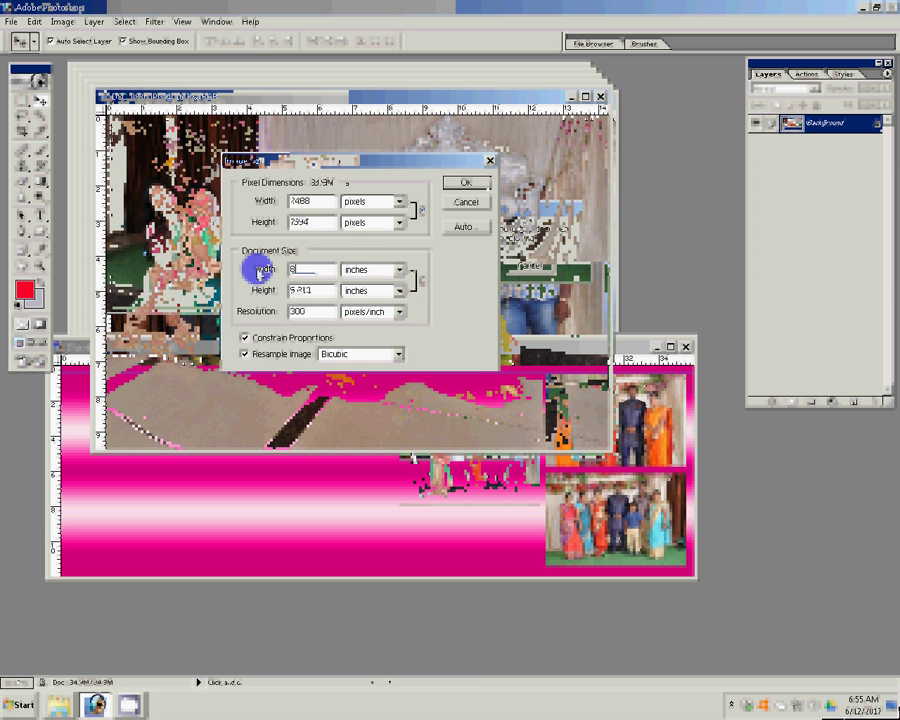
{"action": "key", "text": "Return"}
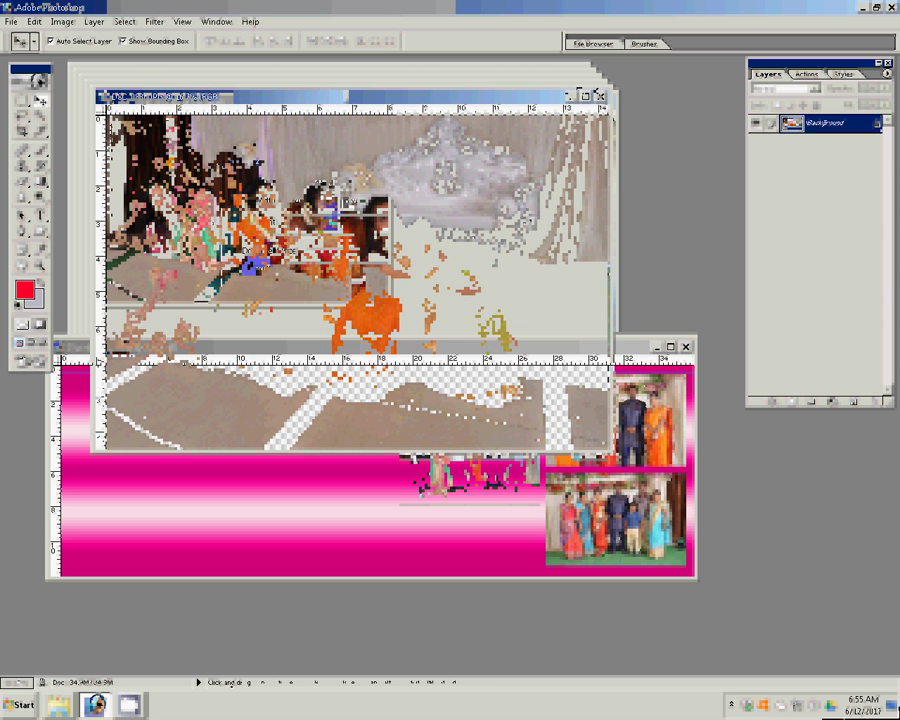
{"action": "key", "text": "alt+F9"}
{"action": "left_click", "coordinate": [785, 119]}
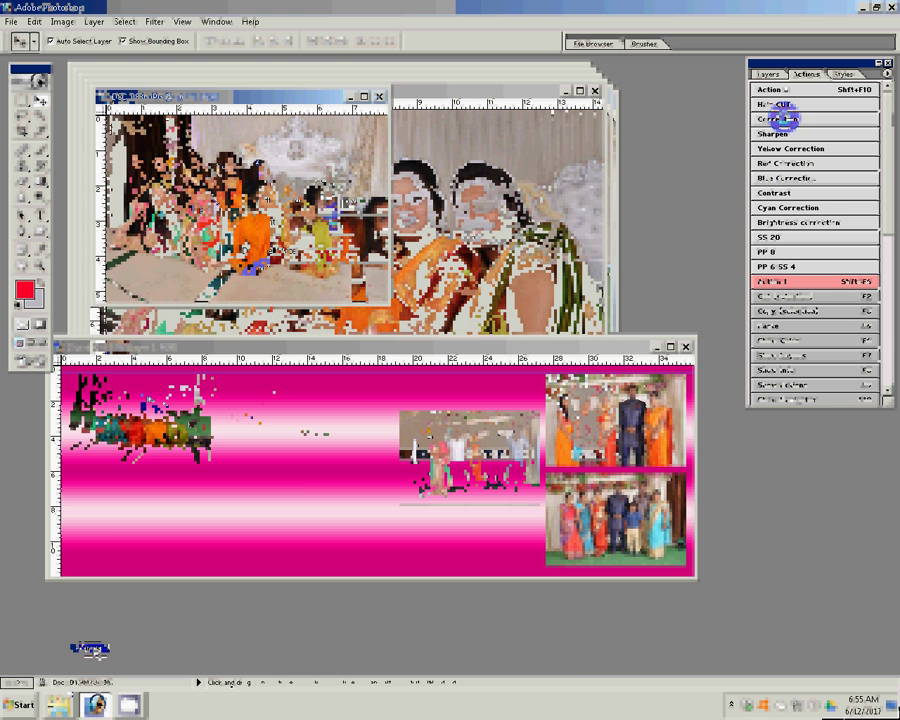
{"action": "left_click", "coordinate": [380, 96]}
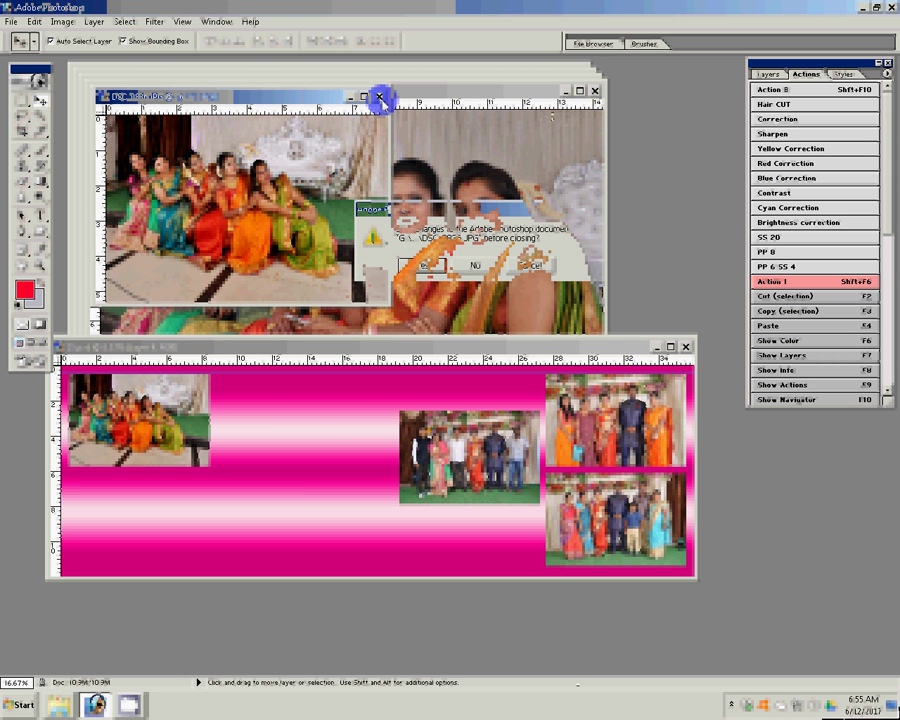
{"action": "left_click", "coordinate": [470, 268]}
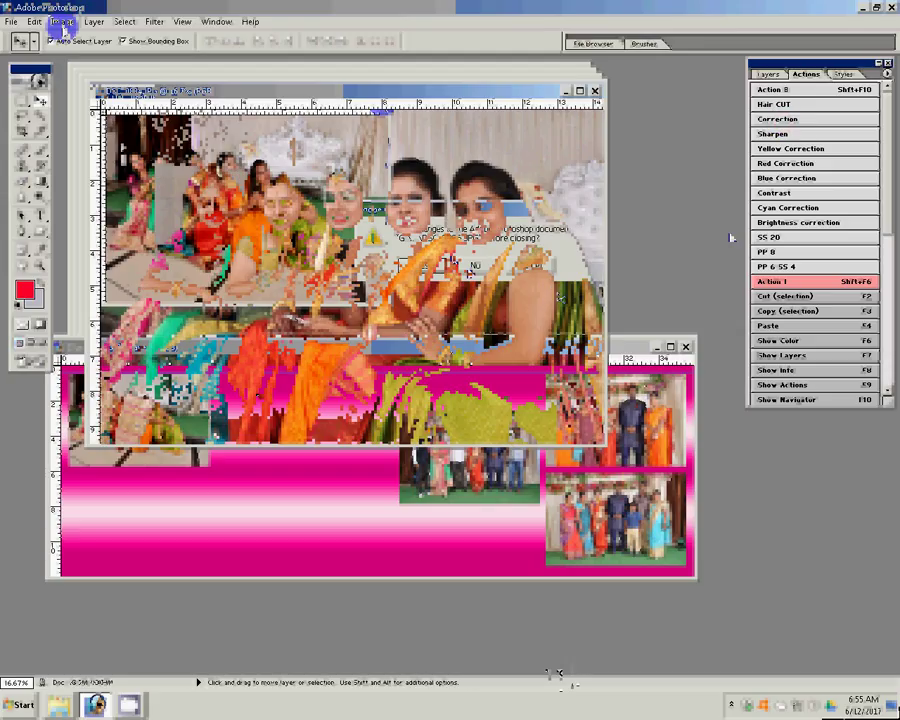
- Resize another photo to 8 inches and close DSC_0834 without saving
{"action": "left_click", "coordinate": [62, 22]}
{"action": "key", "text": "i"}
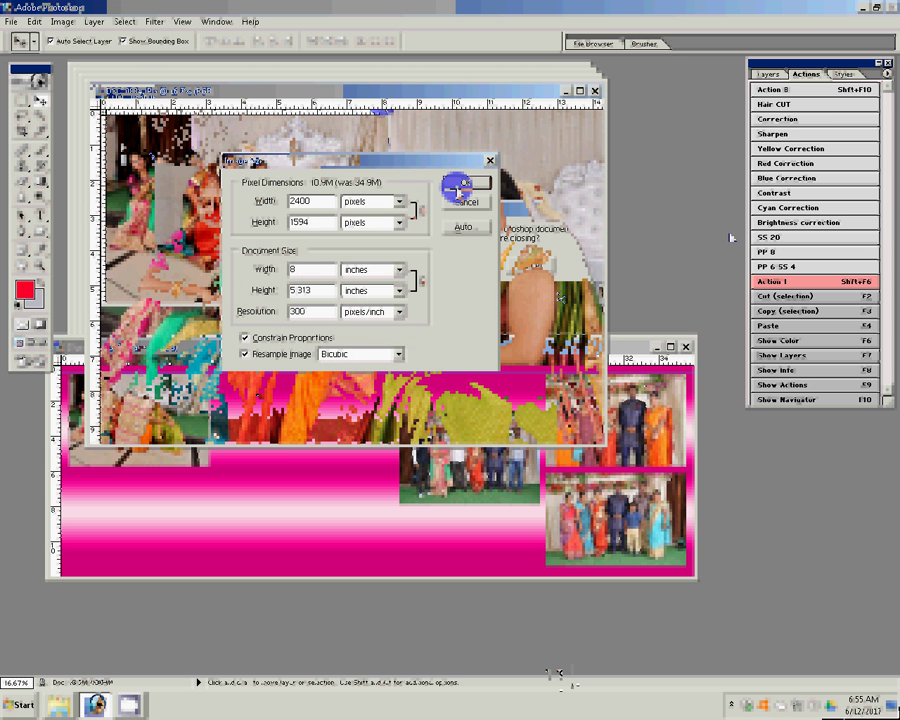
{"action": "left_click", "coordinate": [458, 185]}
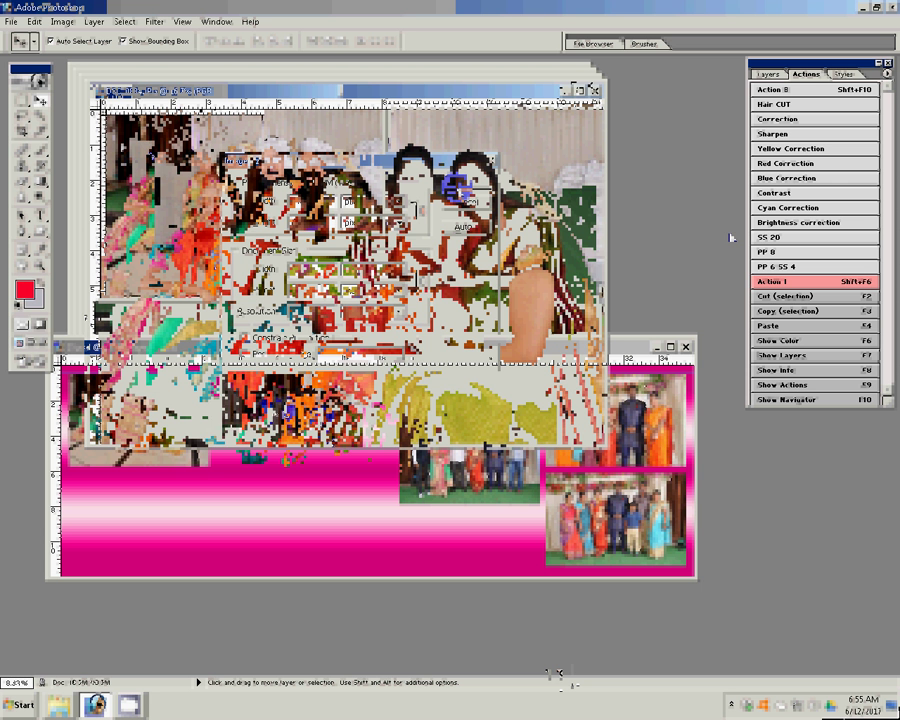
{"action": "key", "text": "ctrl+Tab"}
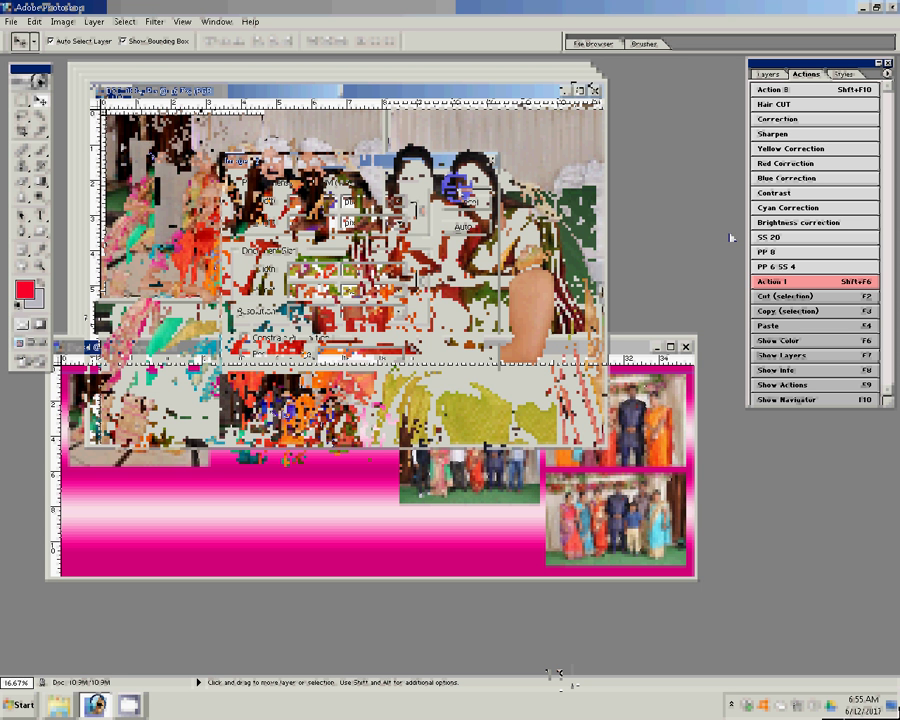
{"action": "left_click", "coordinate": [374, 95]}
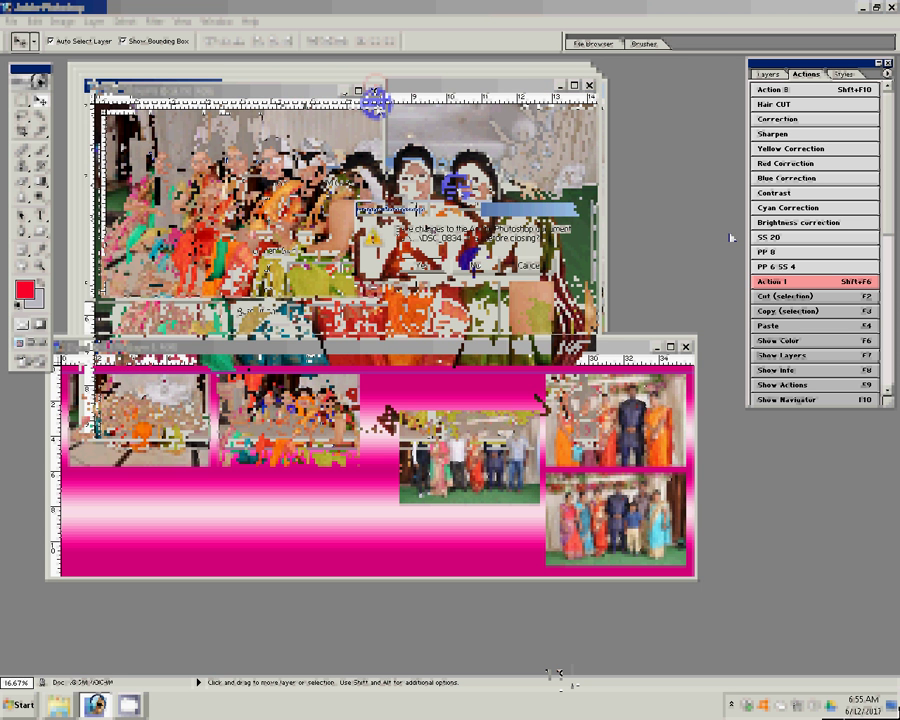
{"action": "left_click", "coordinate": [474, 264]}
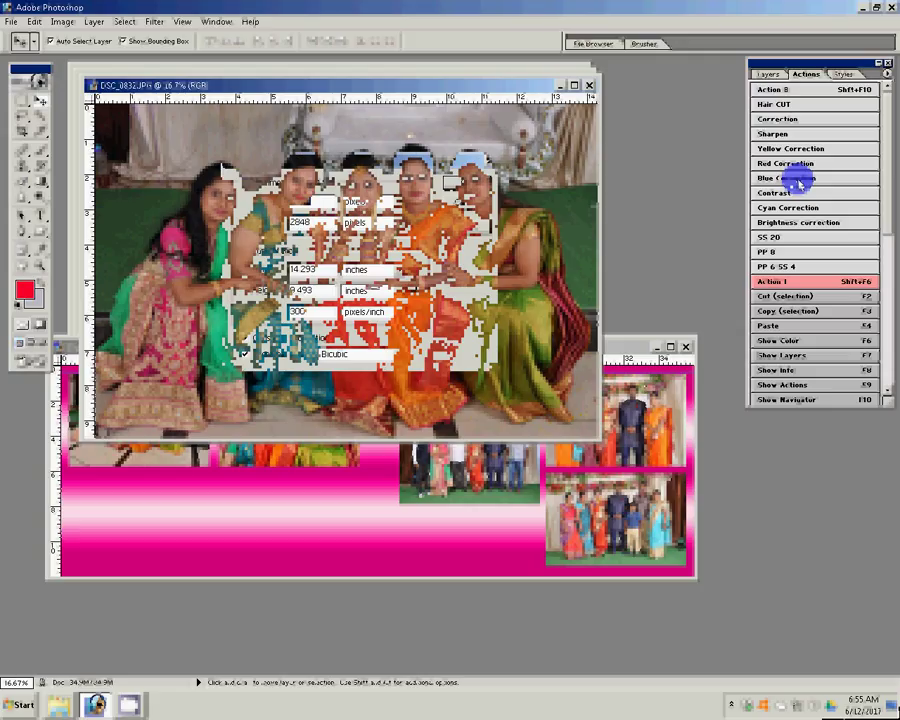
- Resize DSC_0832 to 8 inches, drag it onto the album's lower-left, and close it unsaved
{"action": "double_click", "coordinate": [311, 269]}
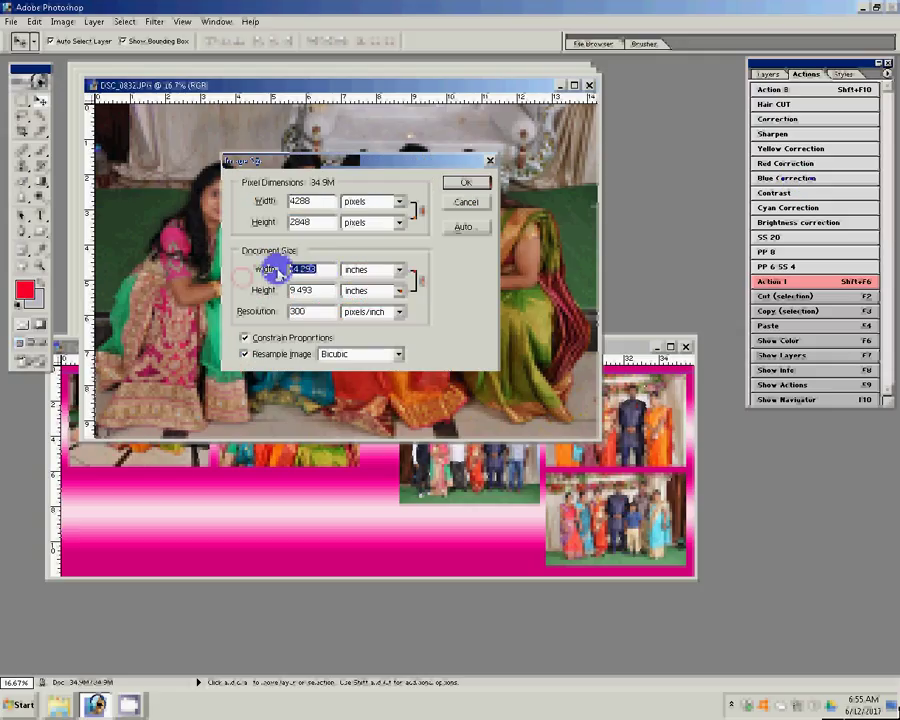
{"action": "type", "text": "8"}
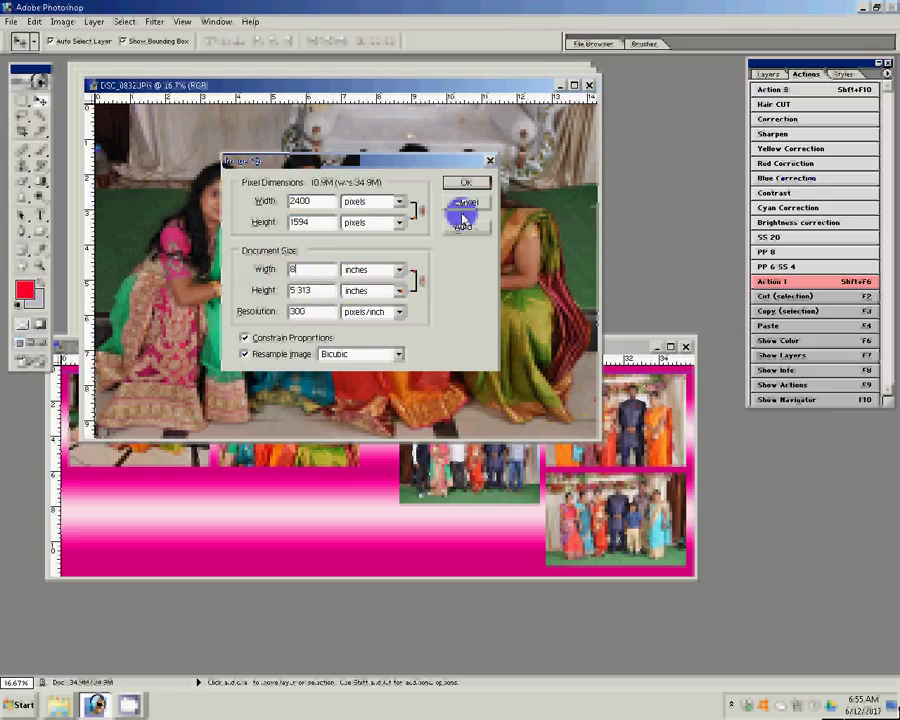
{"action": "key", "text": "Return"}
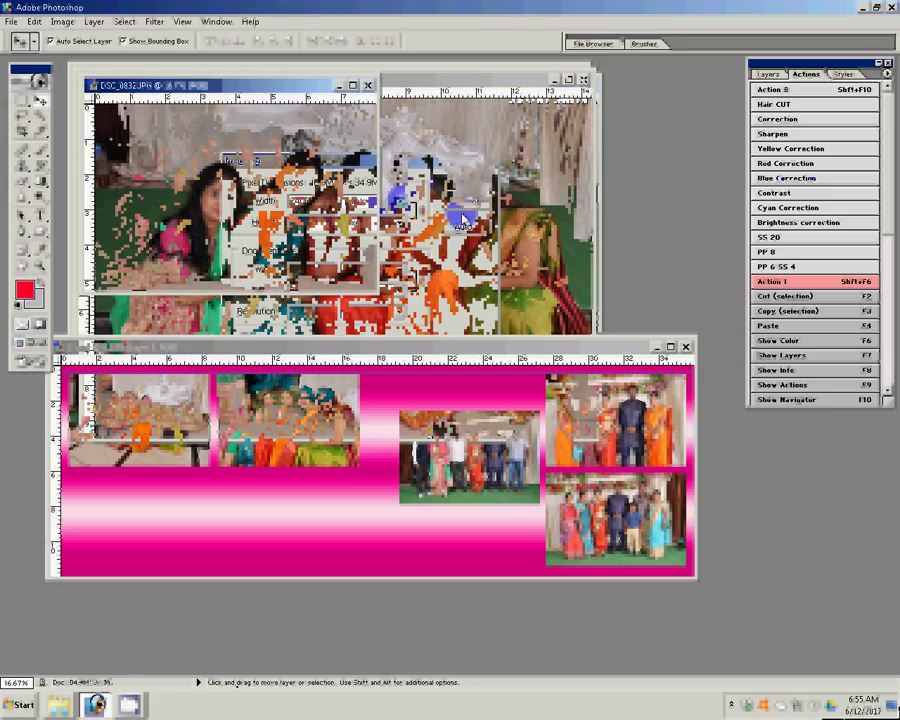
{"action": "left_click", "coordinate": [420, 136]}
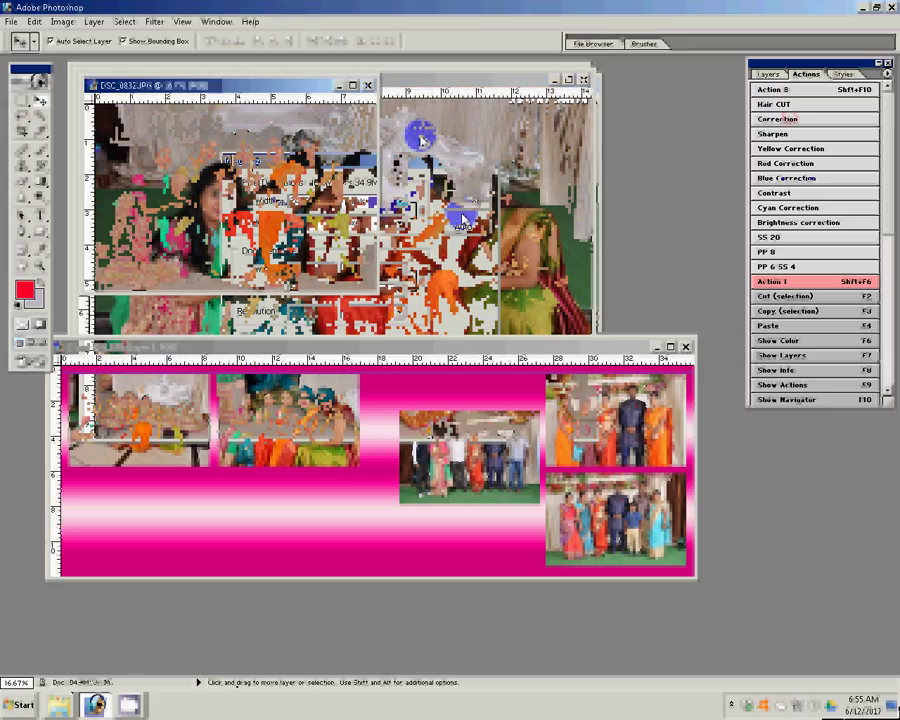
{"action": "left_click_drag", "start_coordinate": [422, 140], "coordinate": [130, 510]}
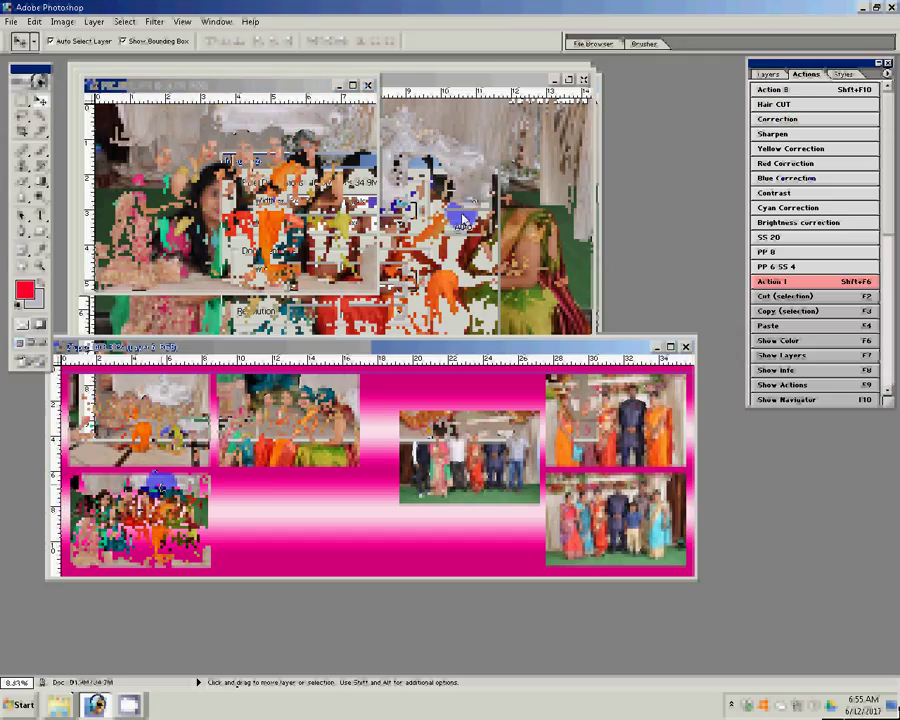
{"action": "left_click", "coordinate": [157, 487]}
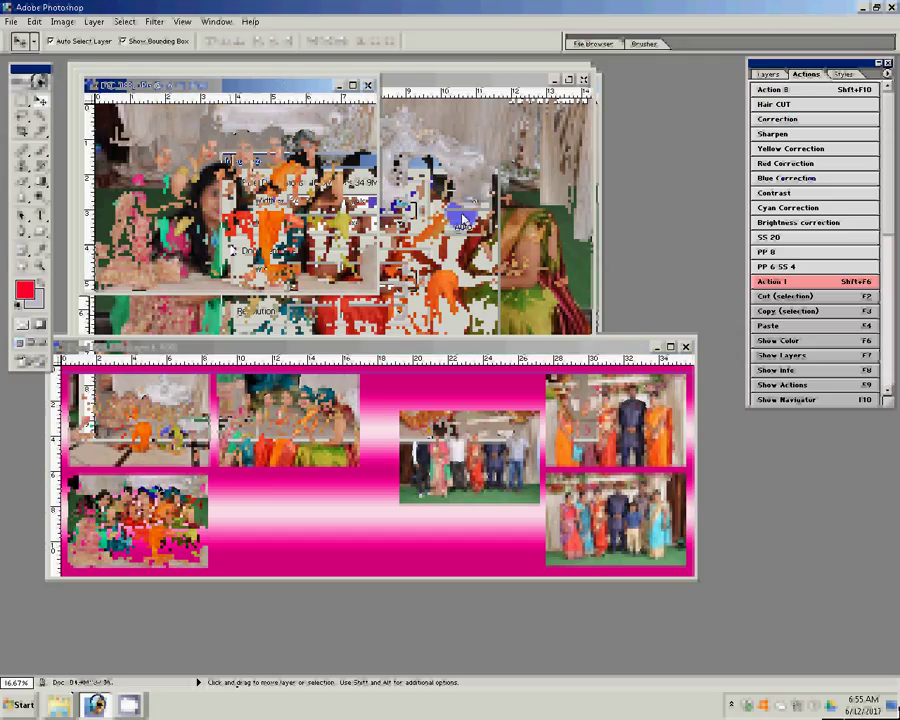
{"action": "key", "text": "ctrl+w"}
{"action": "left_click", "coordinate": [478, 265]}
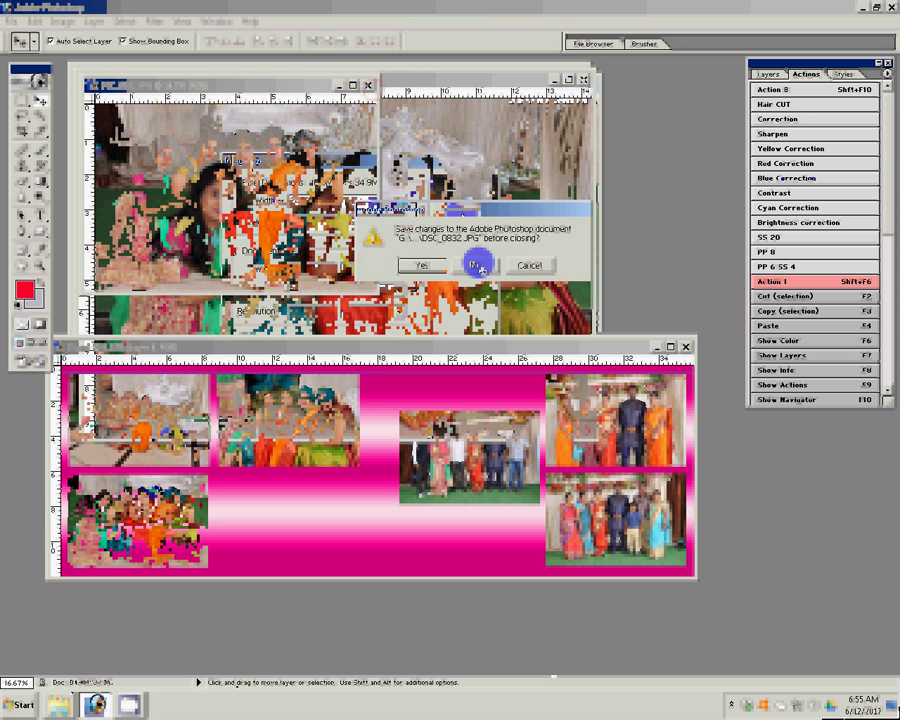
- Resize DSC_0829.JPG to 8 inches wide and close it without saving
{"action": "left_click", "coordinate": [478, 265]}
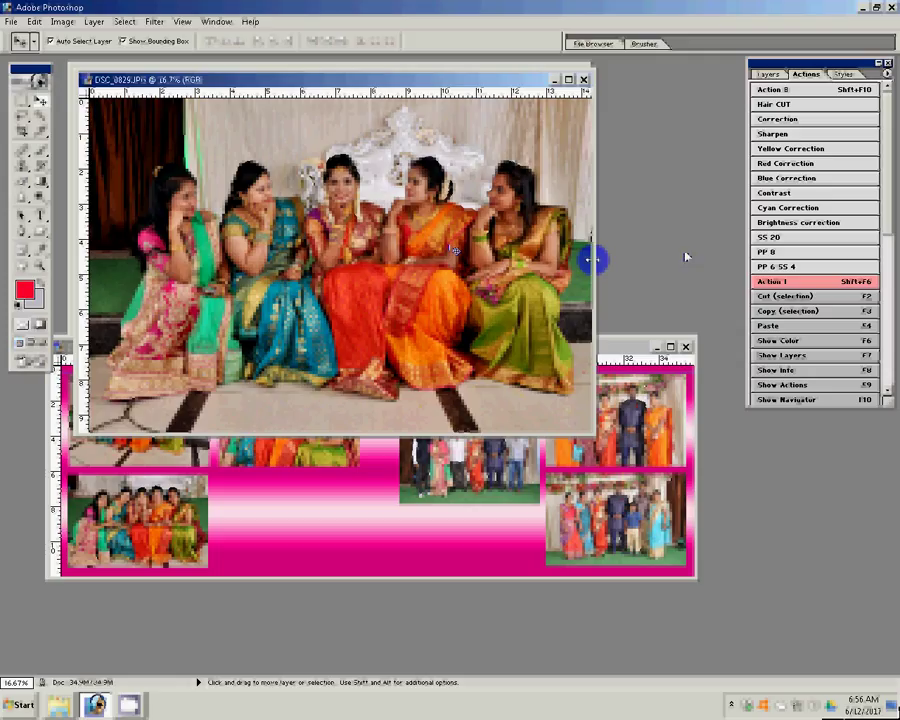
{"action": "key", "text": "ctrl+alt+i"}
{"action": "key", "text": "Tab"}
{"action": "key", "text": "Tab"}
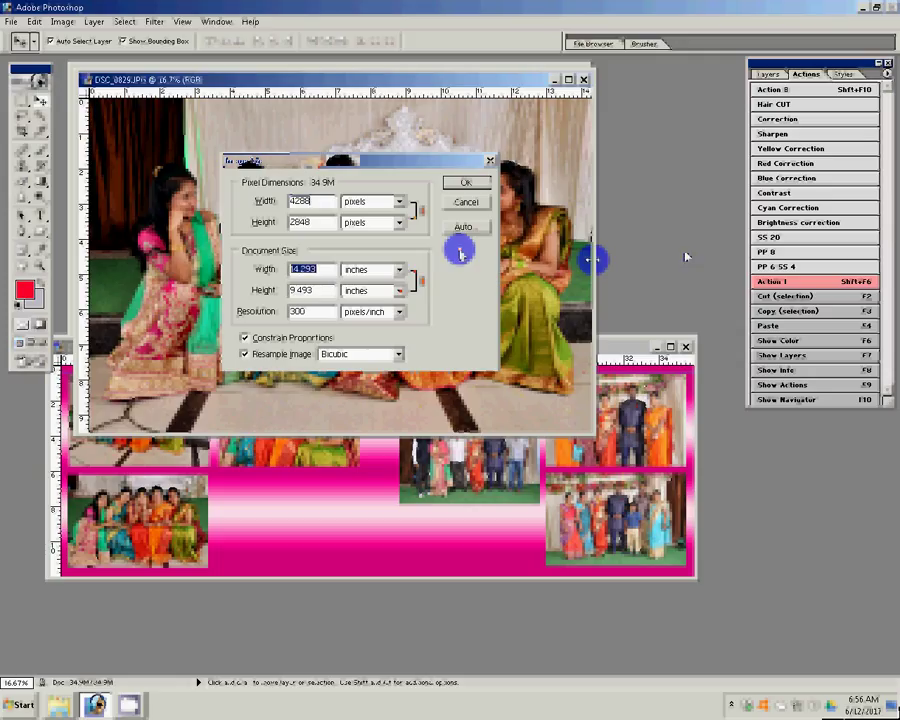
{"action": "type", "text": "9"}
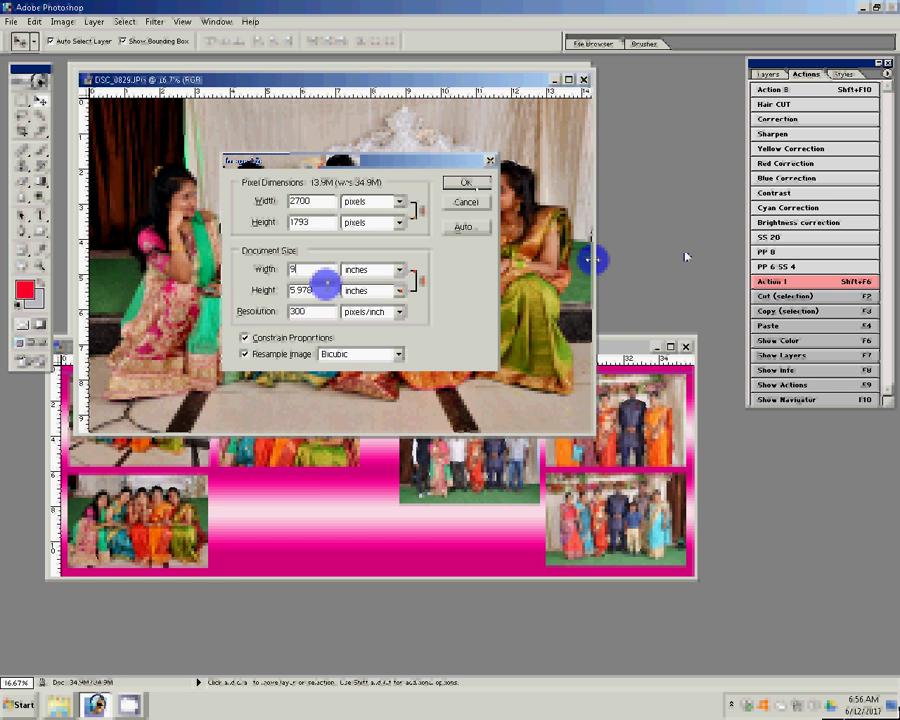
{"action": "key", "text": "BackSpace"}
{"action": "type", "text": "8"}
{"action": "key", "text": "Return"}
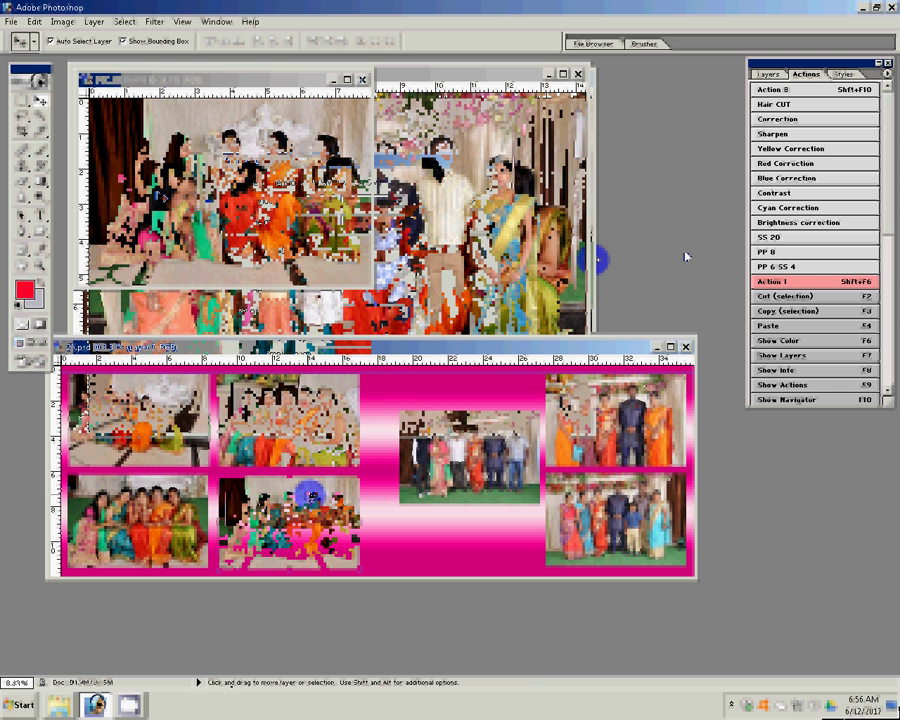
{"action": "left_click", "coordinate": [362, 79]}
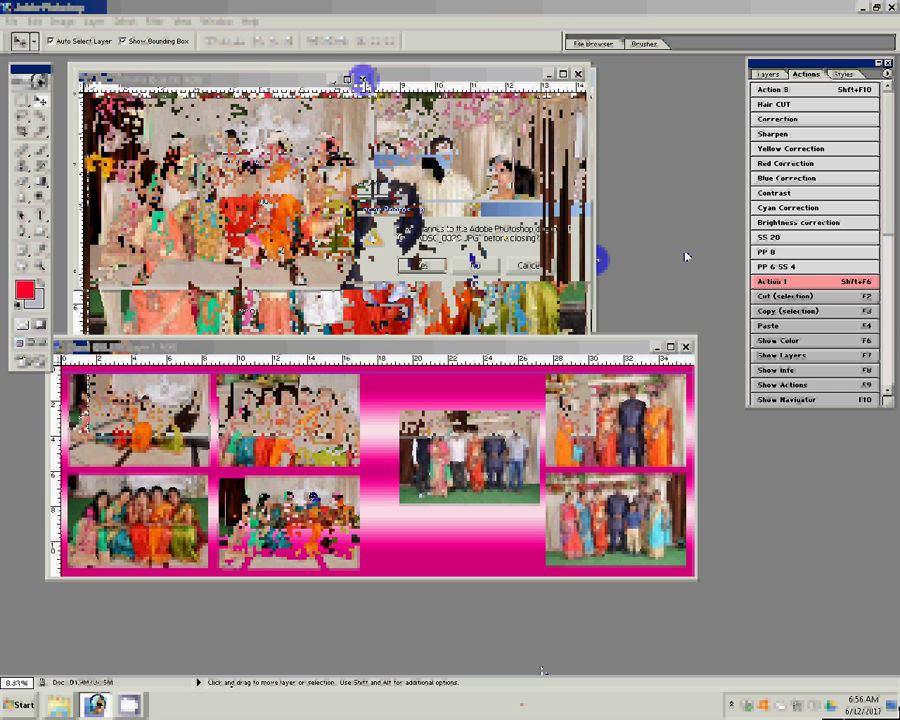
{"action": "key", "text": "n"}
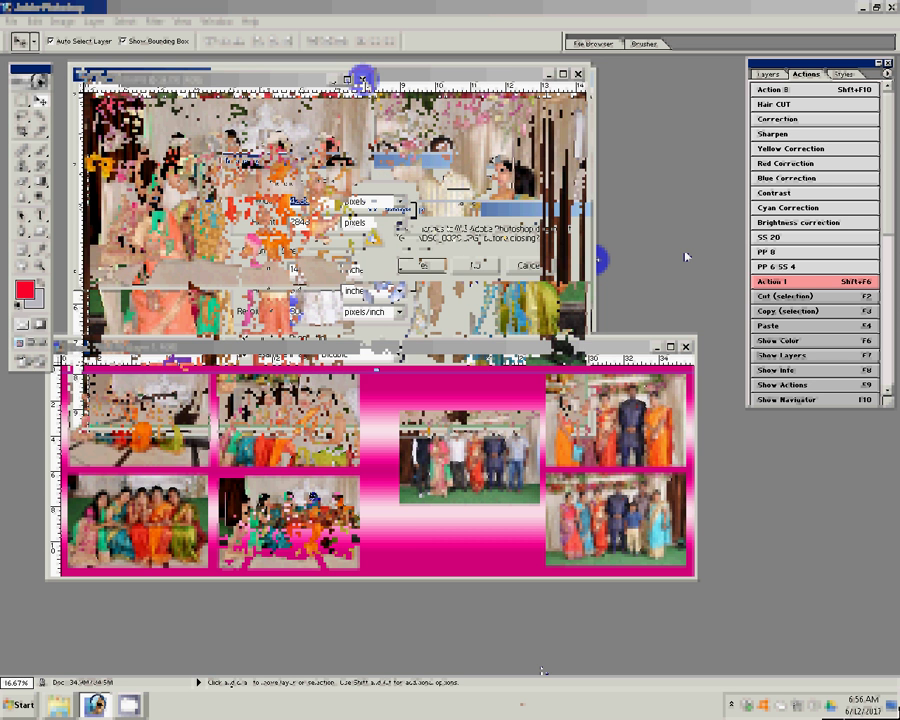
- Resize the last photo to 8 inches, close DSC_0846, and show the Layers palette
{"action": "type", "text": "8"}
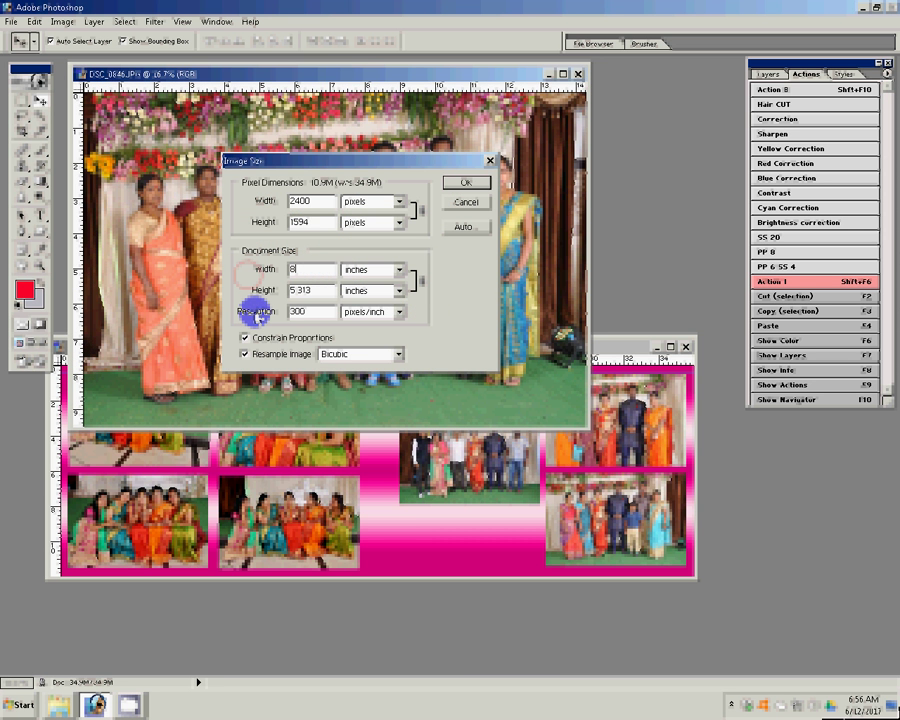
{"action": "key", "text": "Return"}
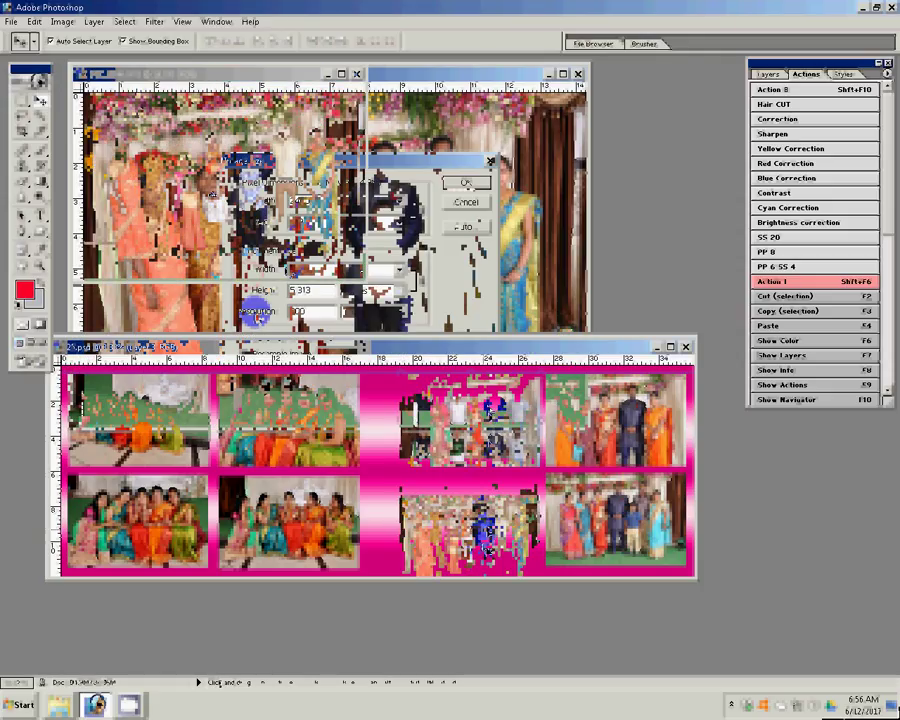
{"action": "left_click", "coordinate": [545, 651]}
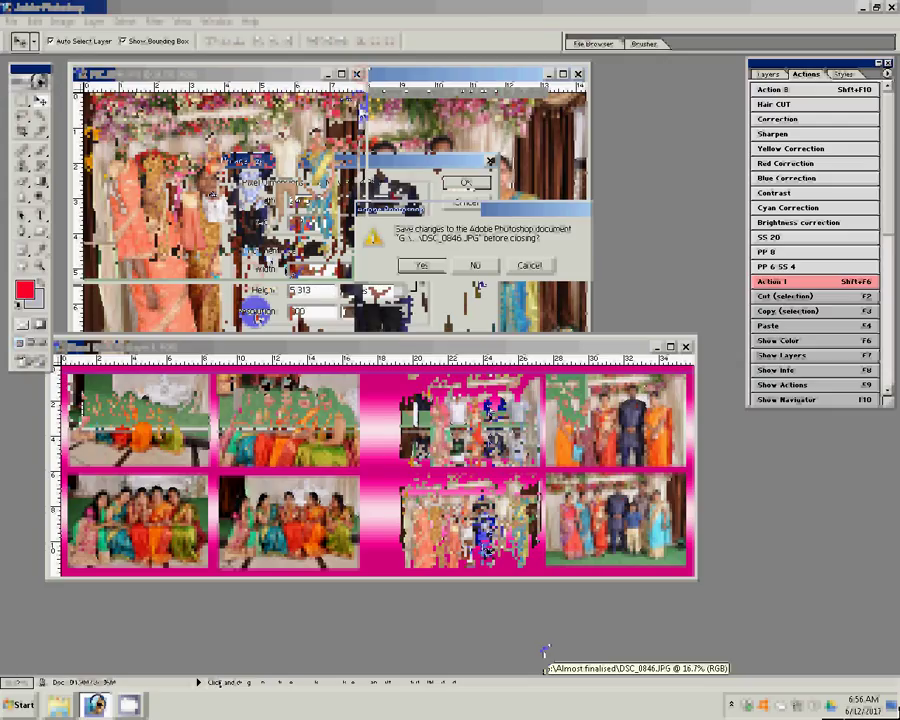
{"action": "left_click", "coordinate": [771, 76]}
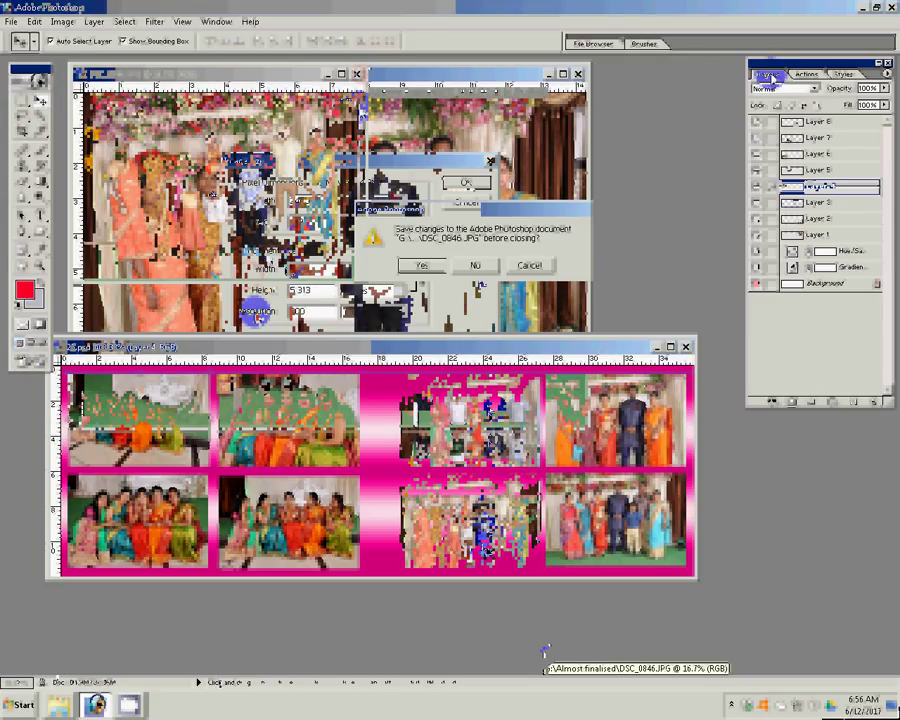
- Add a 3 px Stroke with Pattern fill type to Layer 4 and choose Load Patterns
{"action": "left_click", "coordinate": [774, 402]}
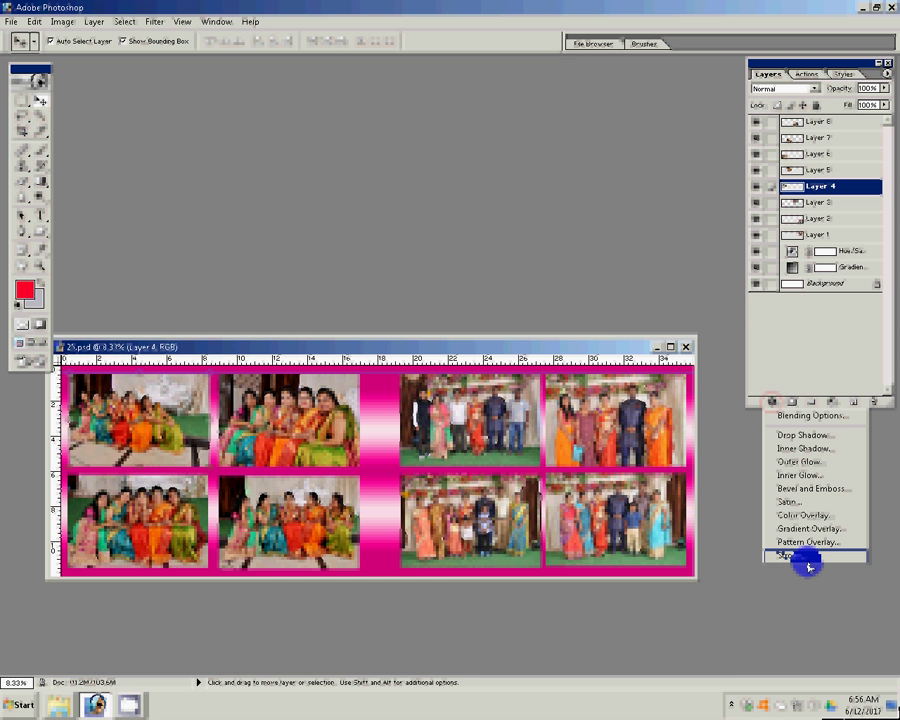
{"action": "left_click", "coordinate": [805, 561]}
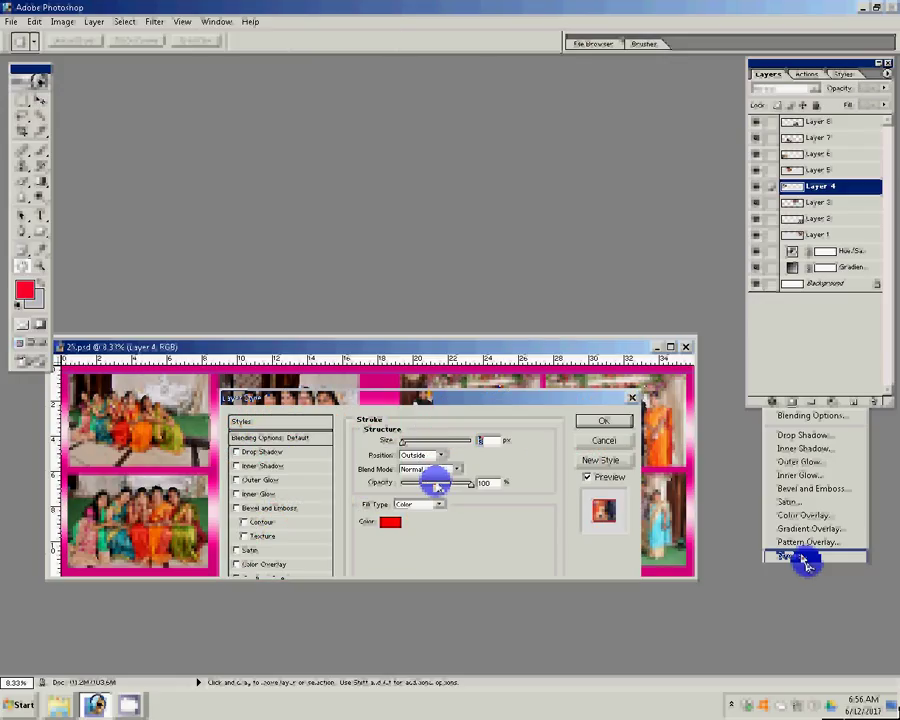
{"action": "left_click", "coordinate": [438, 504]}
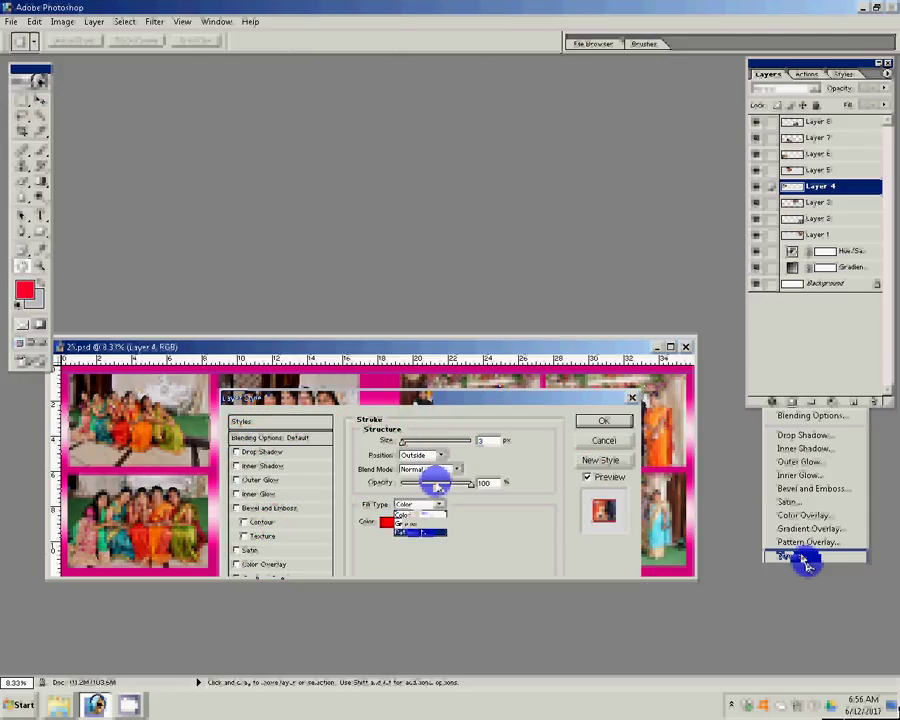
{"action": "left_click", "coordinate": [412, 532]}
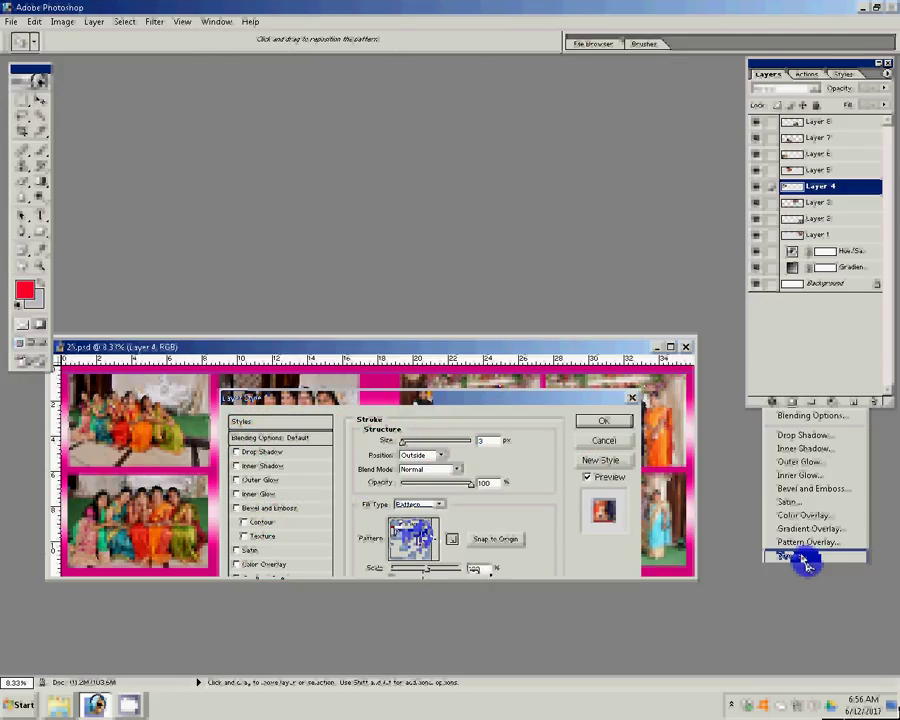
{"action": "left_click", "coordinate": [437, 548]}
{"action": "left_click", "coordinate": [490, 574]}
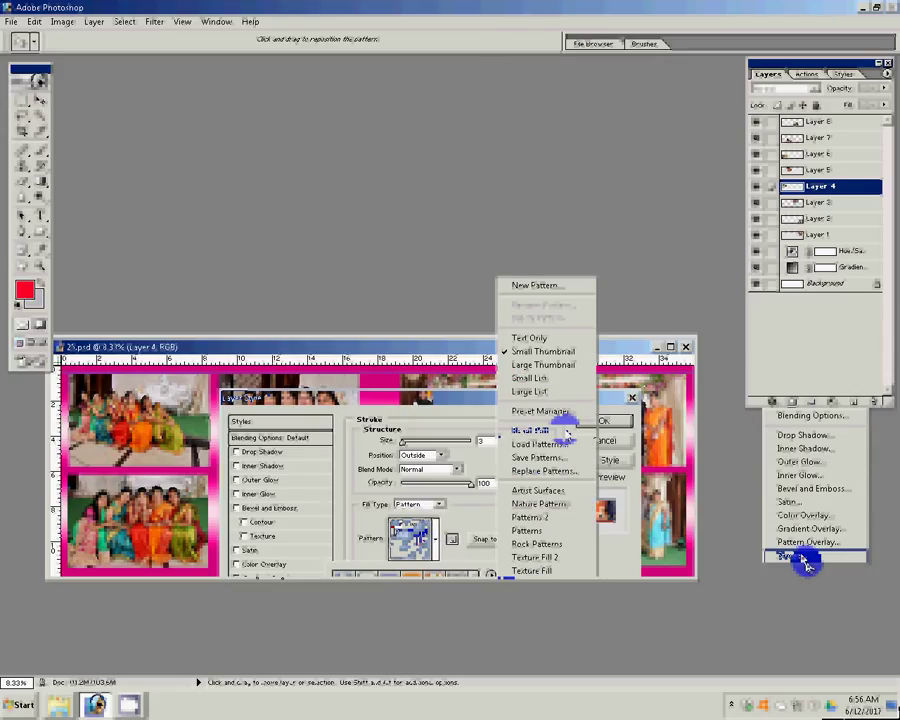
{"action": "left_click", "coordinate": [560, 441]}
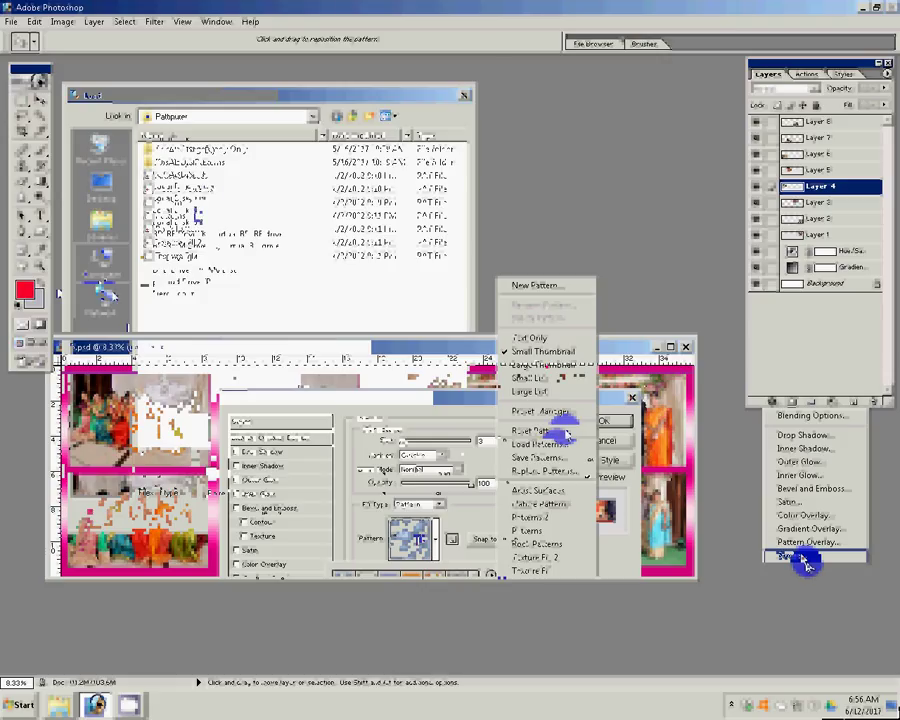
- Browse to the plugin folder on Local Disk (J:) in the Load dialog
{"action": "left_click", "coordinate": [103, 270]}
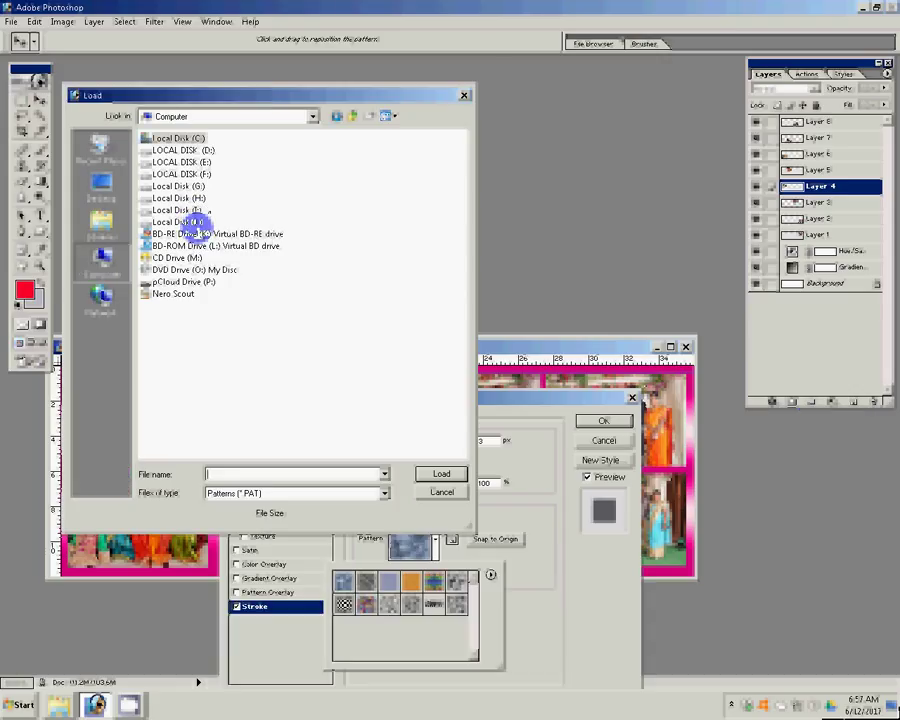
{"action": "left_click", "coordinate": [185, 186]}
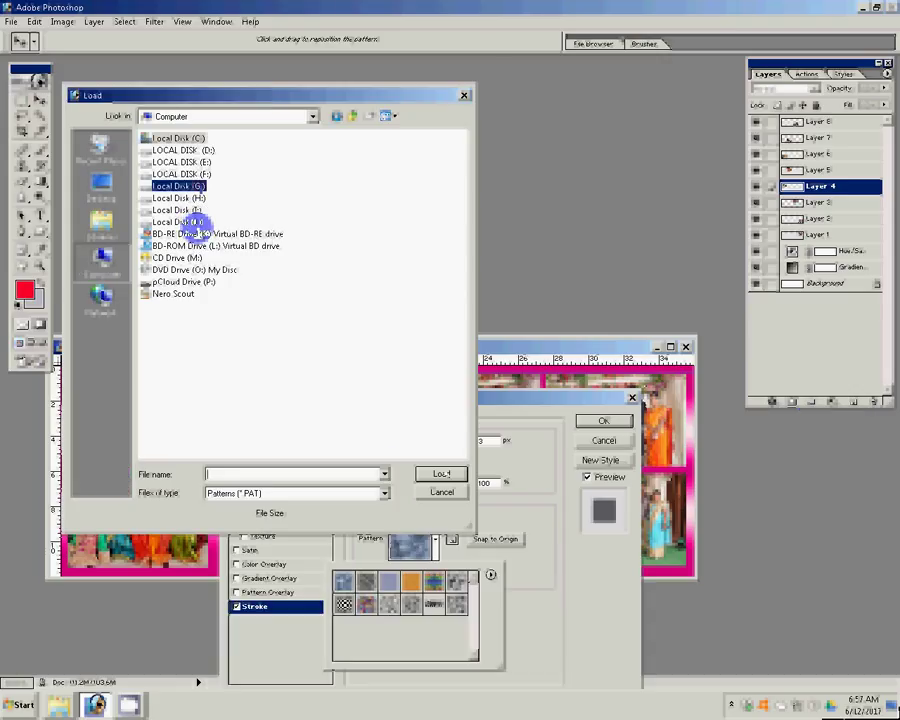
{"action": "left_click", "coordinate": [187, 222]}
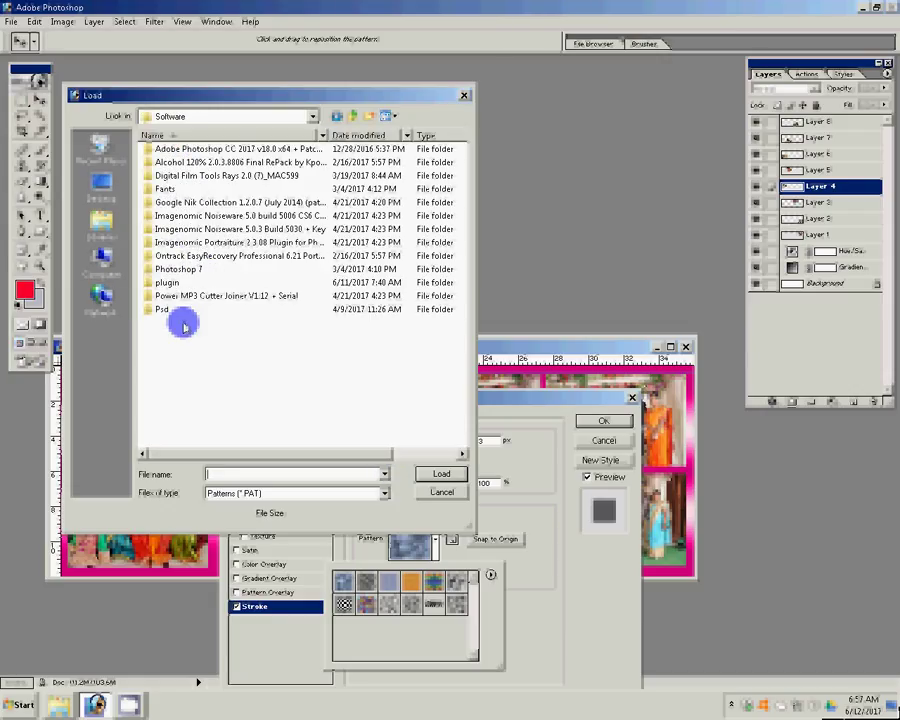
{"action": "left_click", "coordinate": [168, 283]}
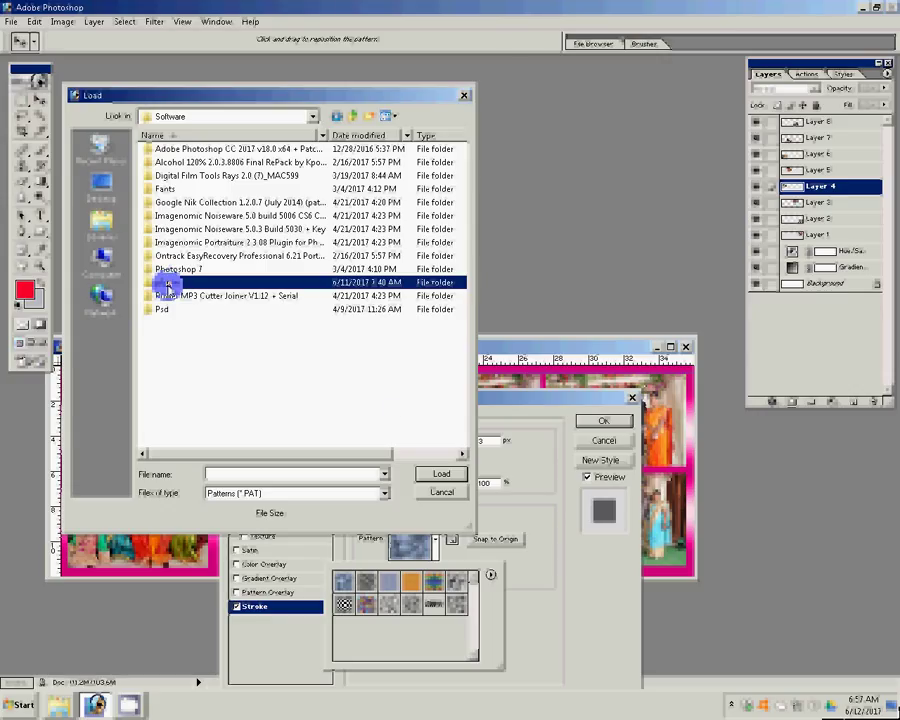
{"action": "left_click", "coordinate": [168, 283]}
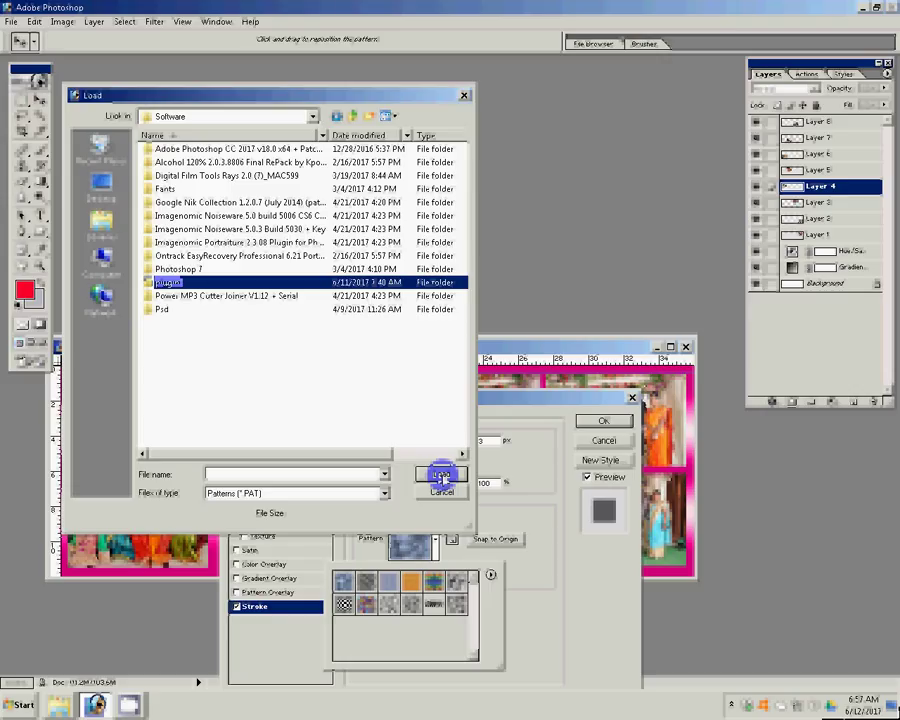
{"action": "left_click", "coordinate": [447, 477]}
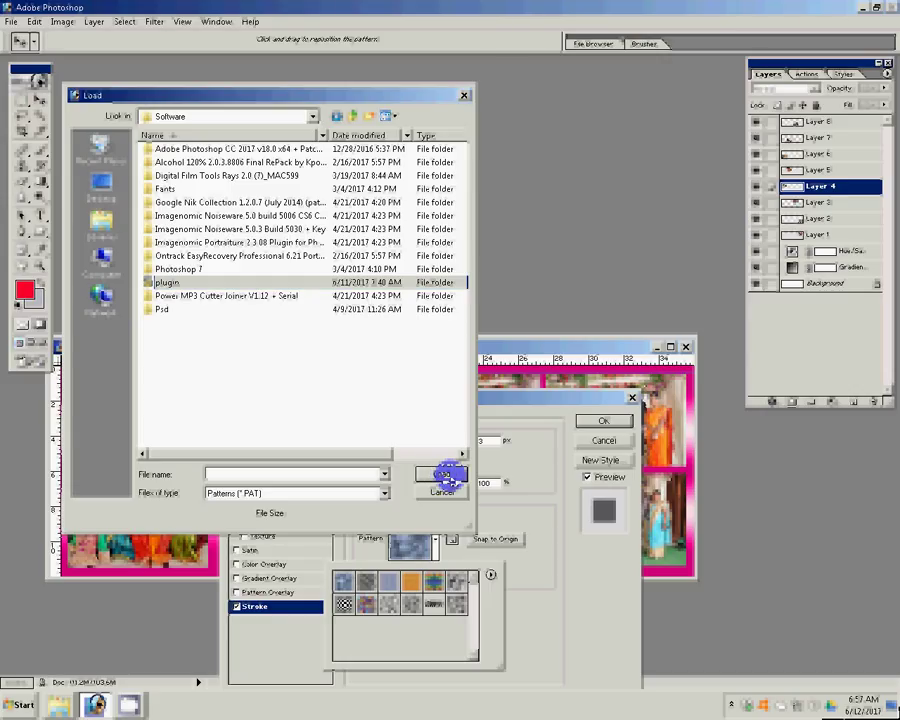
{"action": "left_click", "coordinate": [447, 477]}
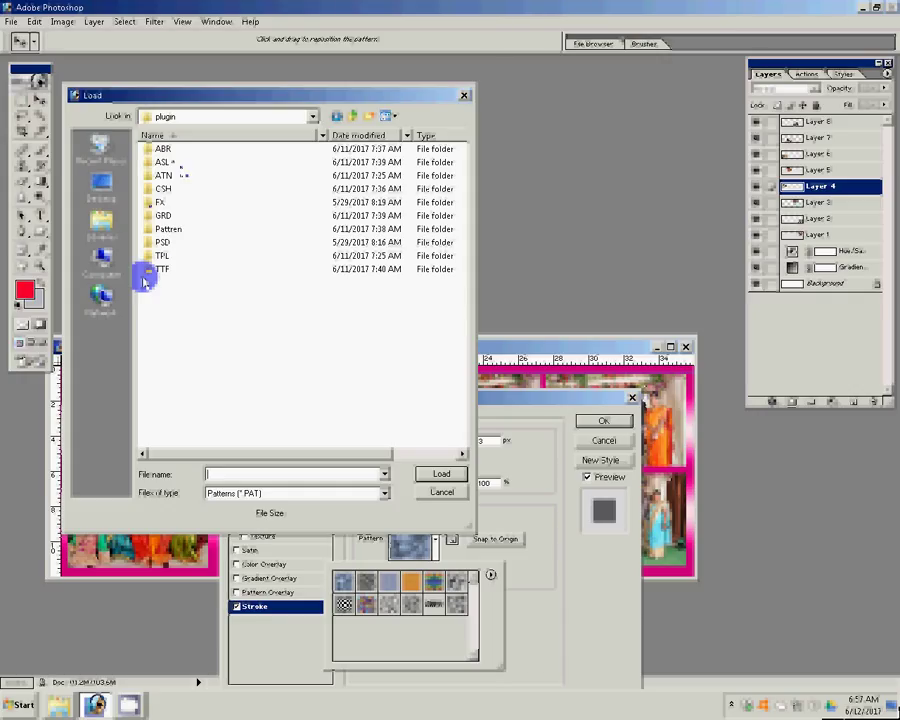
- Rename the Pattren folder to PAT and load its pattern set
{"action": "left_click", "coordinate": [168, 229]}
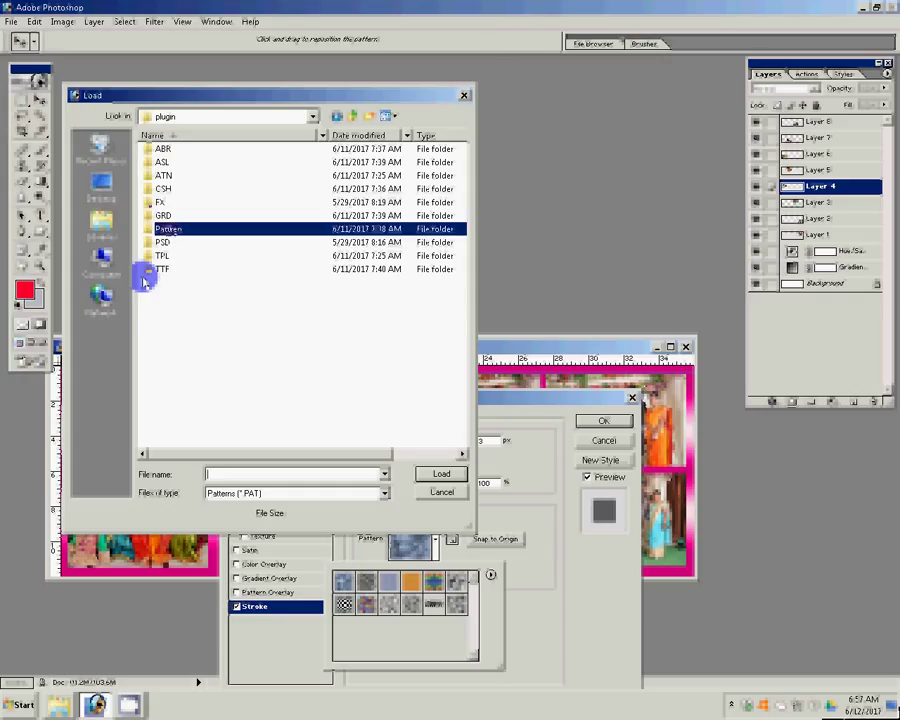
{"action": "left_click", "coordinate": [188, 229]}
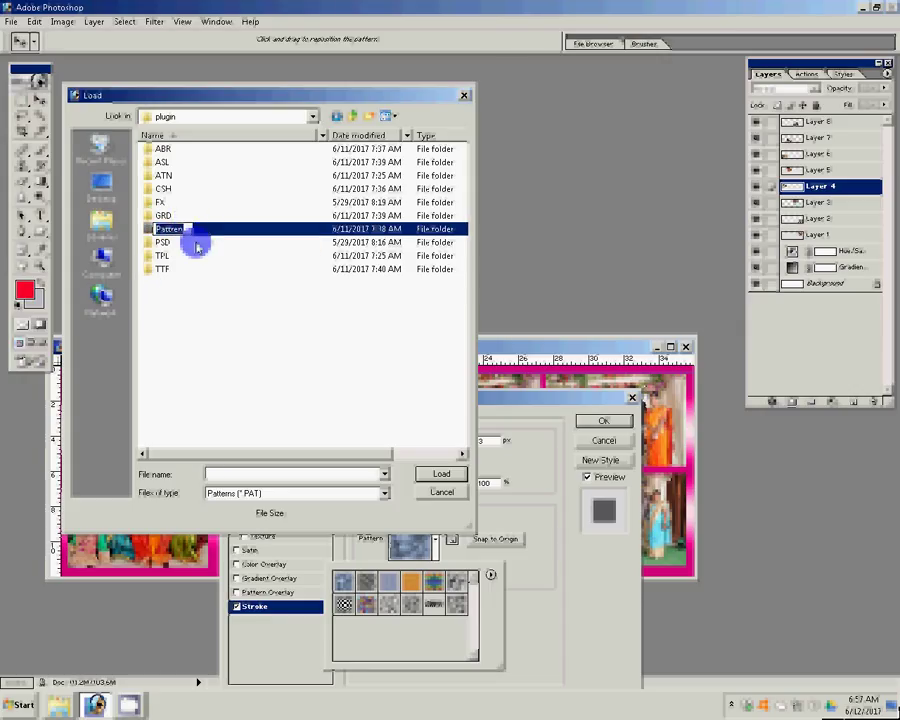
{"action": "type", "text": "PA"}
{"action": "type", "text": "T"}
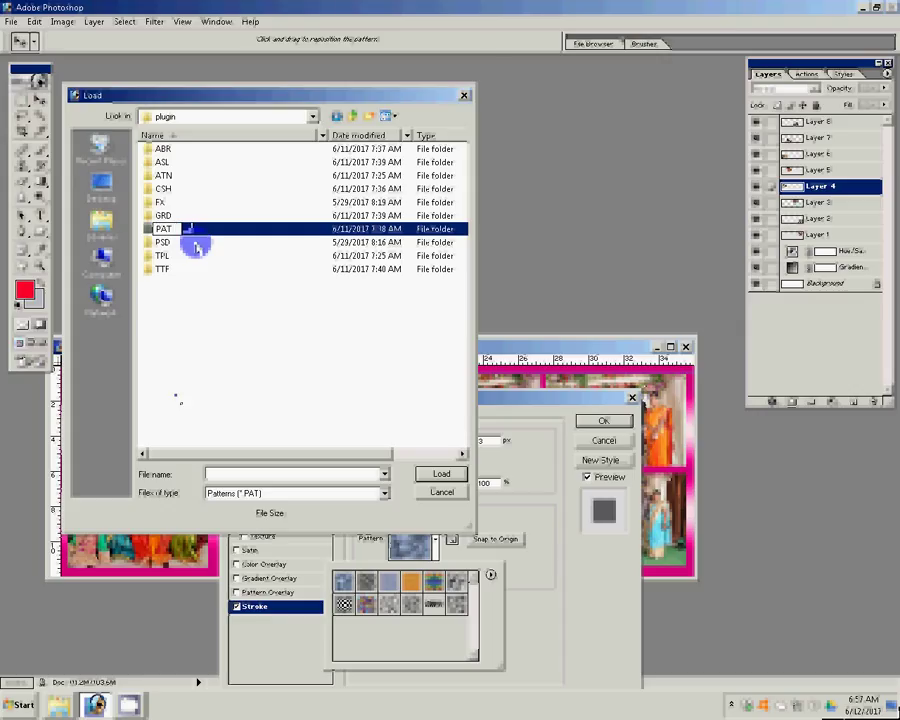
{"action": "key", "text": "BackSpace"}
{"action": "key", "text": "BackSpace"}
{"action": "type", "text": "a"}
{"action": "key", "text": "Return"}
{"action": "key", "text": "Return"}
{"action": "key", "text": "Down"}
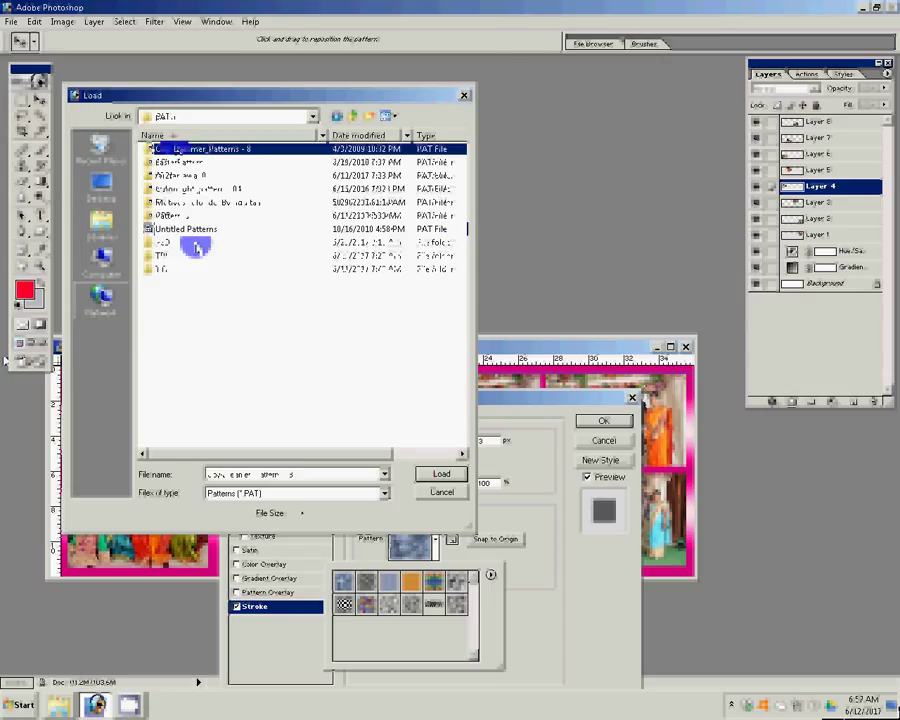
{"action": "left_click", "coordinate": [450, 476]}
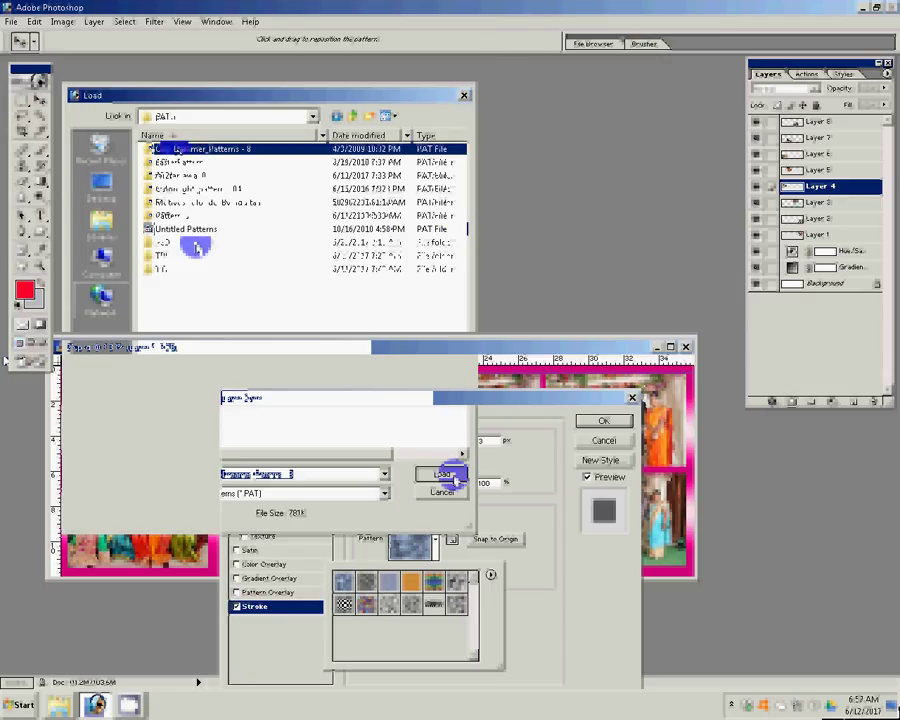
- Apply the flower pattern with a thicker stroke size to Layer 4
{"action": "left_click", "coordinate": [389, 581]}
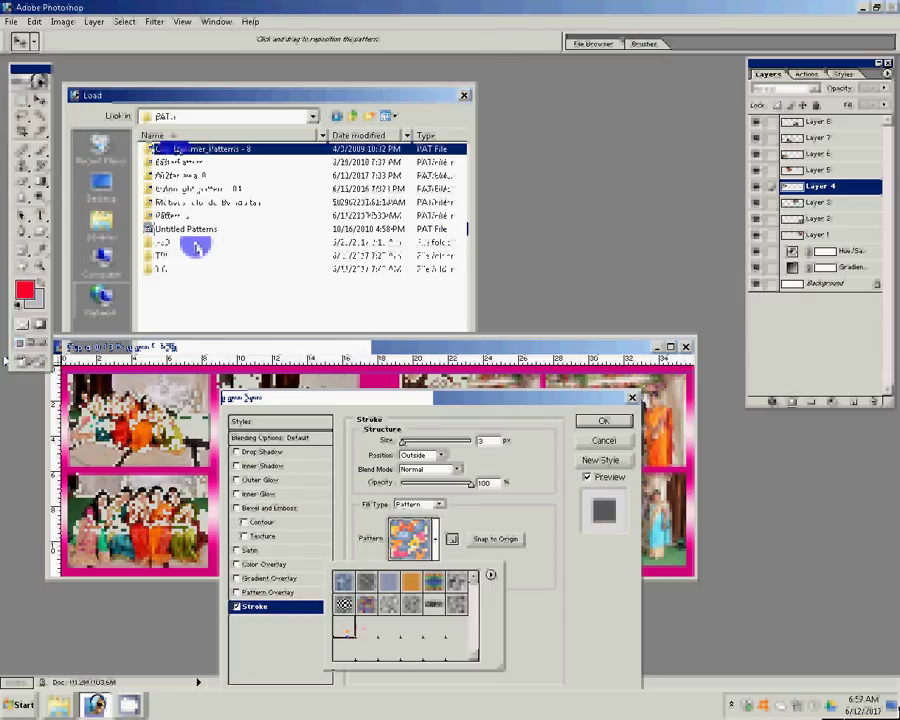
{"action": "left_click_drag", "start_coordinate": [402, 441], "coordinate": [466, 441]}
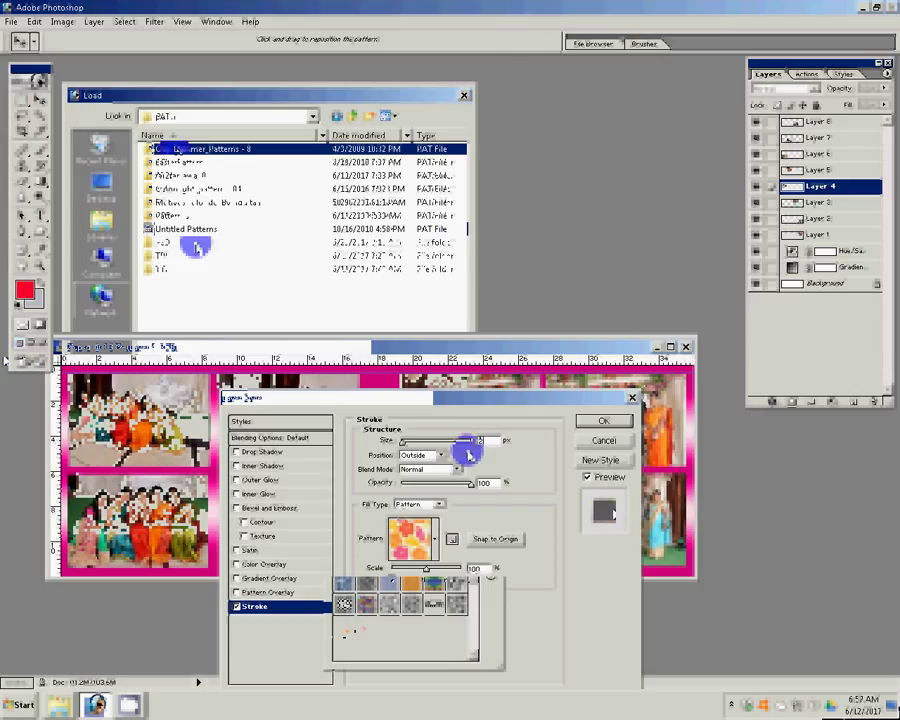
{"action": "key", "text": "Return"}
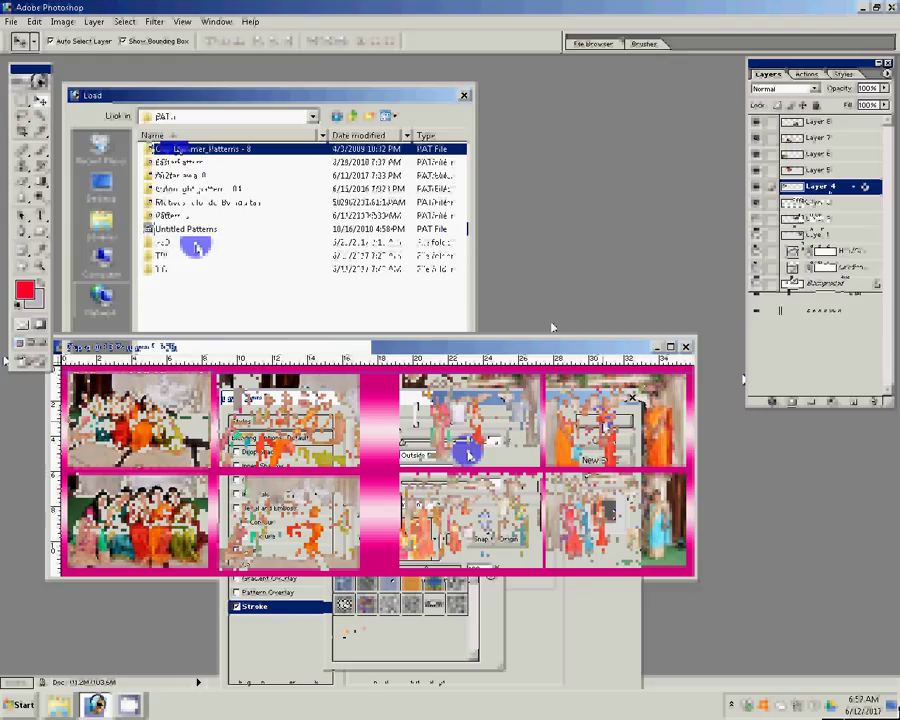
- Copy Layer 4's stroke style and paste it onto Layers 5 and 6
{"action": "left_click", "coordinate": [845, 190]}
{"action": "right_click", "coordinate": [845, 190]}
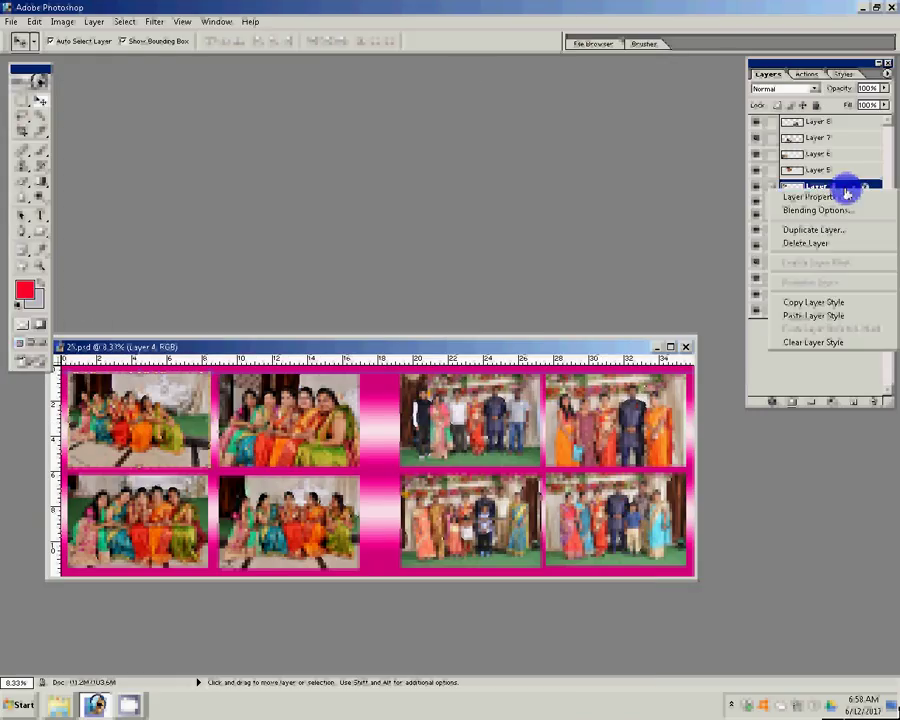
{"action": "left_click", "coordinate": [810, 303]}
{"action": "left_click", "coordinate": [820, 170]}
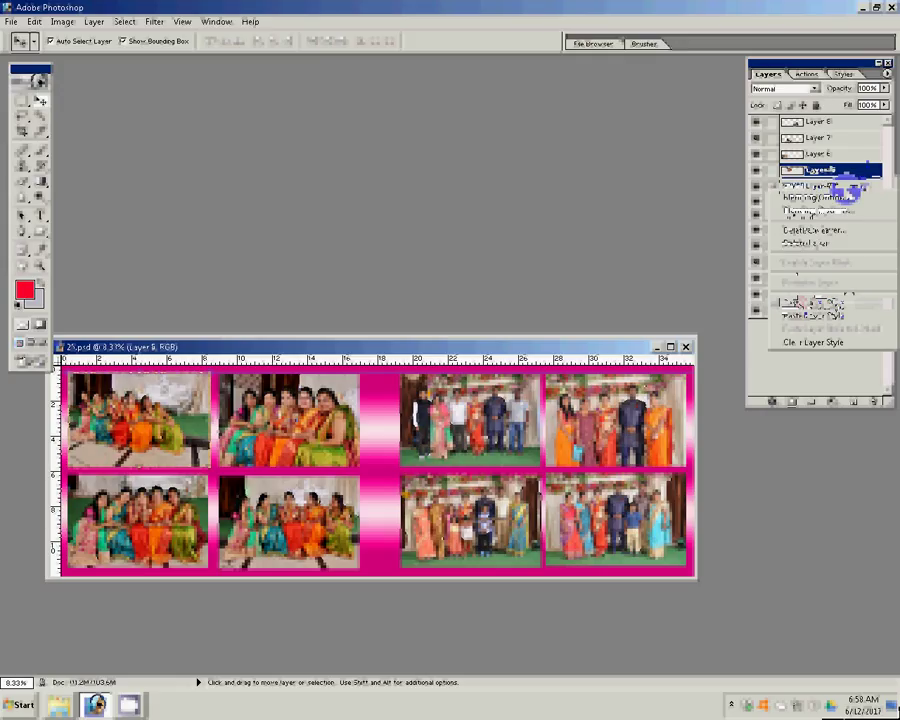
{"action": "left_click", "coordinate": [815, 303]}
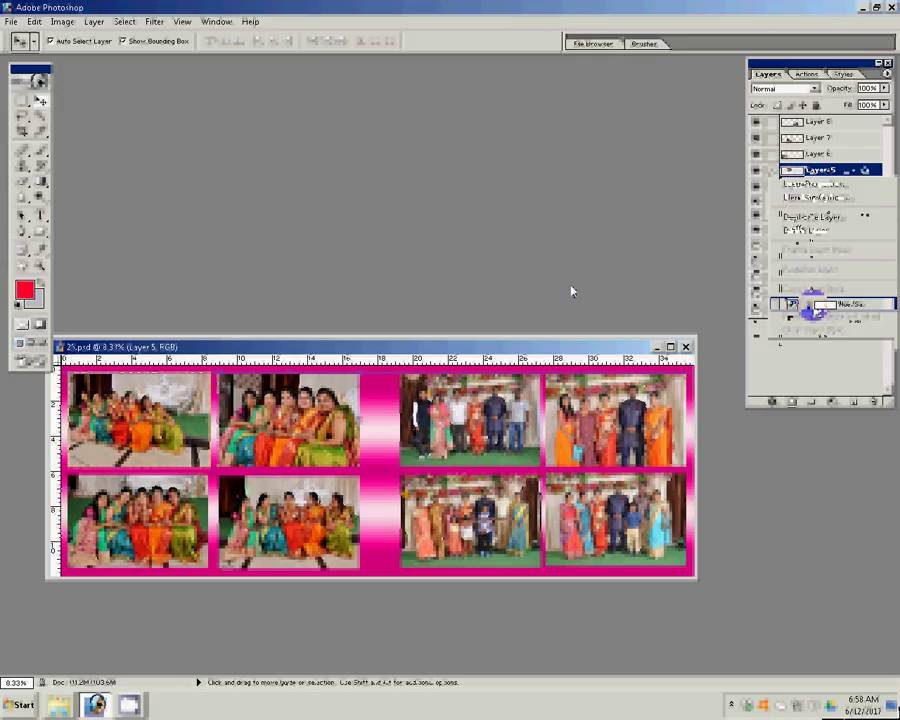
{"action": "key", "text": "alt+bracketright"}
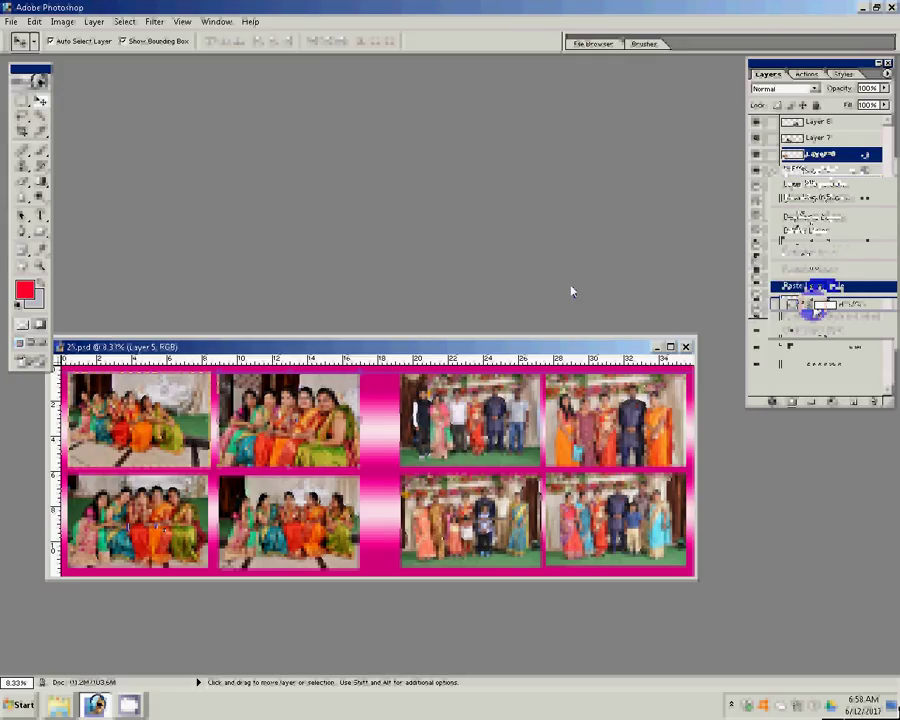
{"action": "key", "text": "alt+bracketright"}
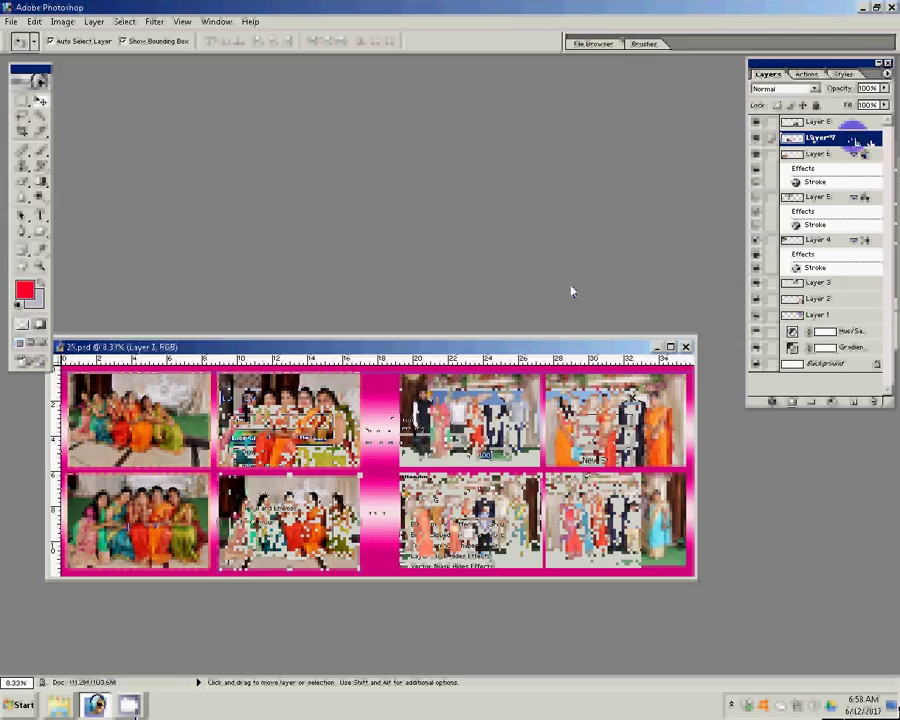
{"action": "right_click", "coordinate": [857, 143]}
- Paste the stroke layer style onto Layers 7, 3, 2 and 8
{"action": "left_click", "coordinate": [810, 261]}
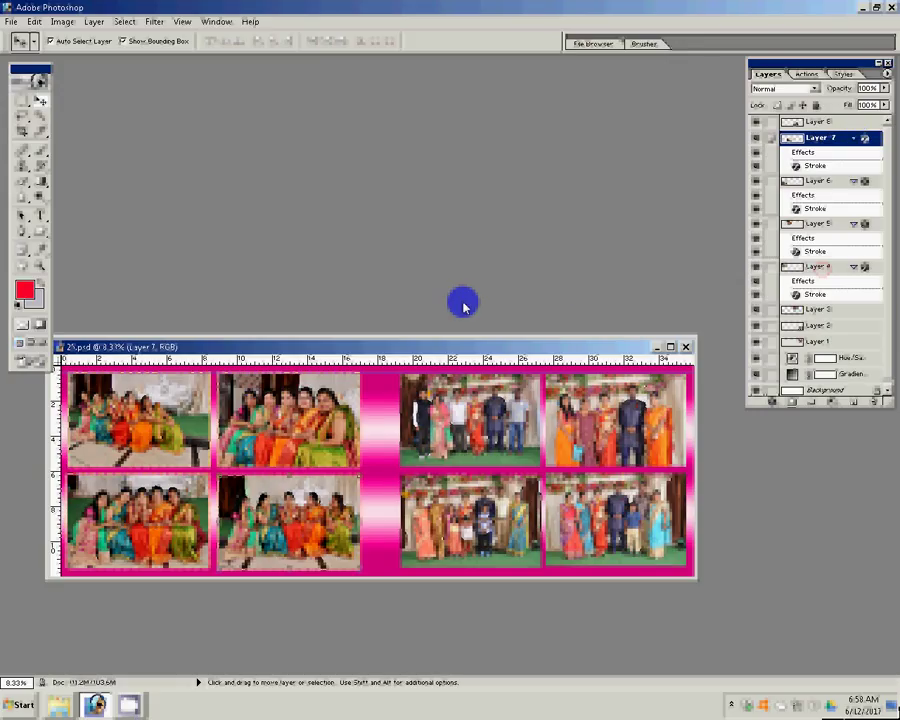
{"action": "left_click", "coordinate": [830, 310]}
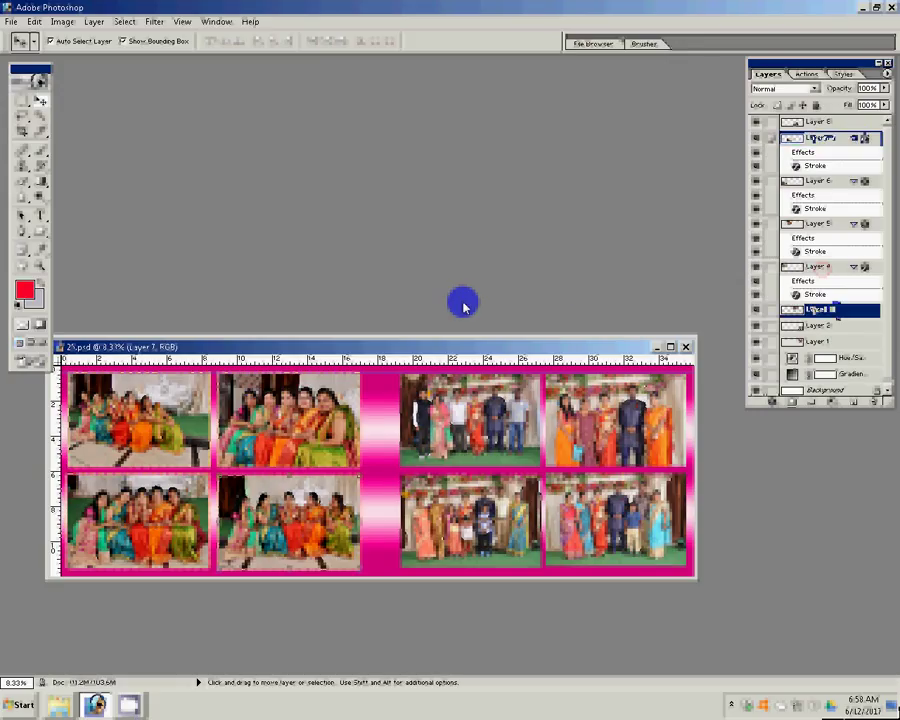
{"action": "right_click", "coordinate": [847, 314]}
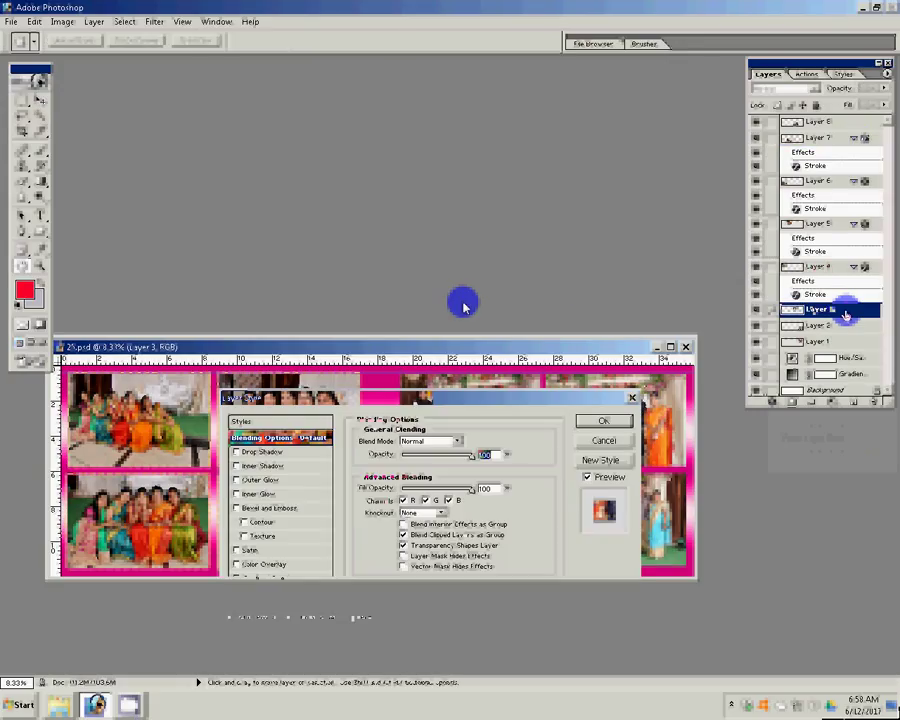
{"action": "key", "text": "Escape"}
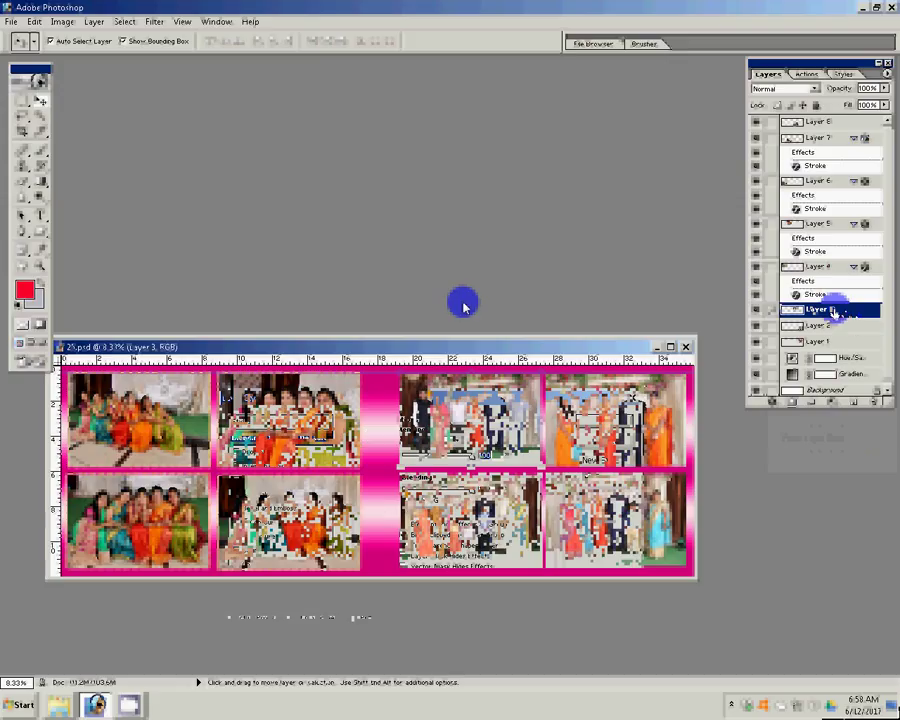
{"action": "right_click", "coordinate": [835, 311]}
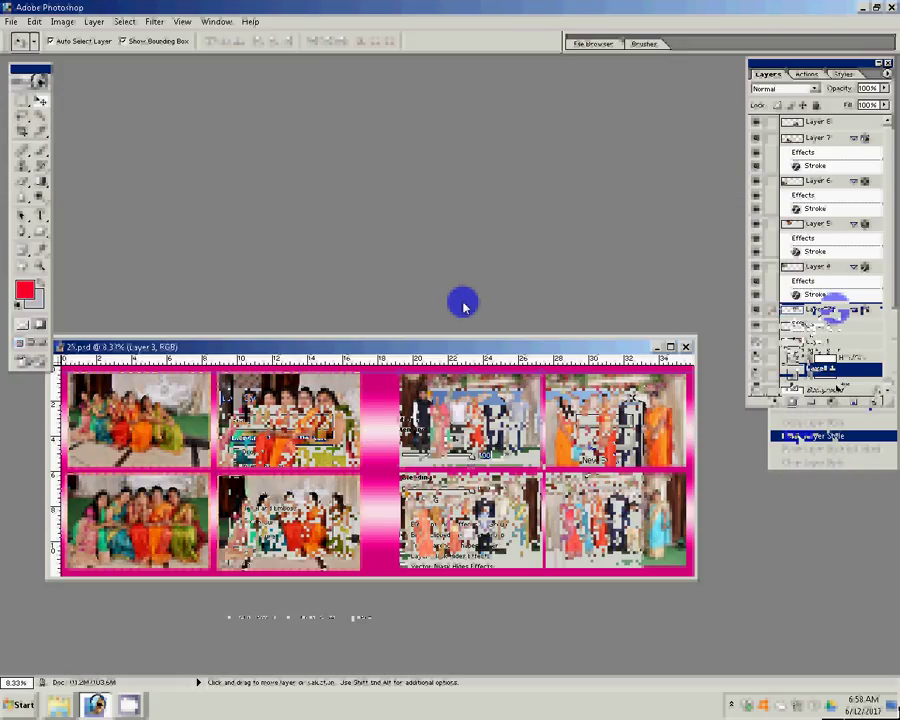
{"action": "left_click", "coordinate": [815, 436]}
{"action": "right_click", "coordinate": [820, 367]}
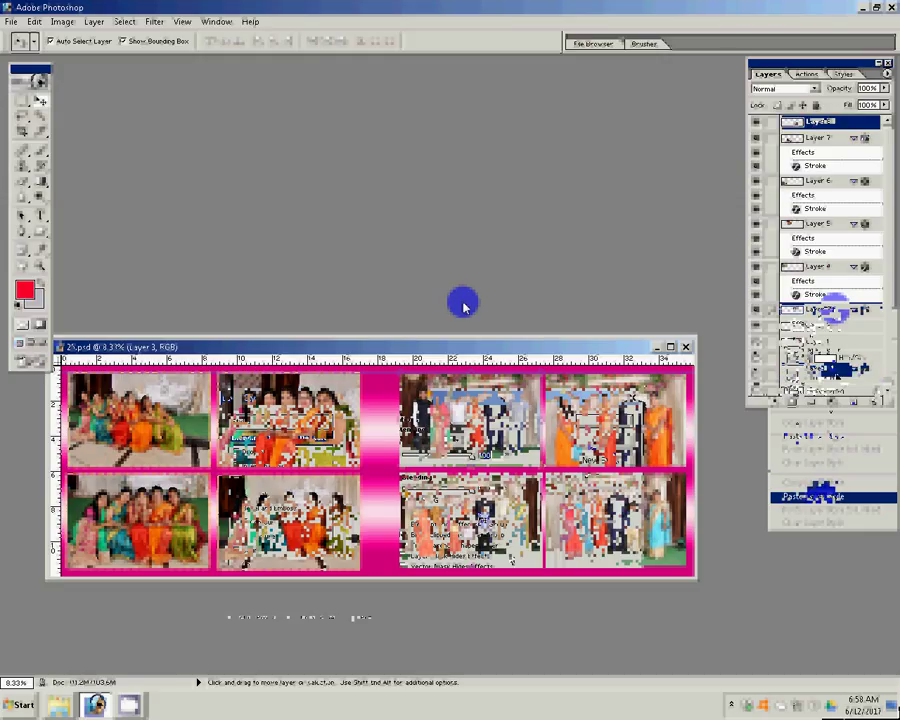
{"action": "double_click", "coordinate": [838, 122]}
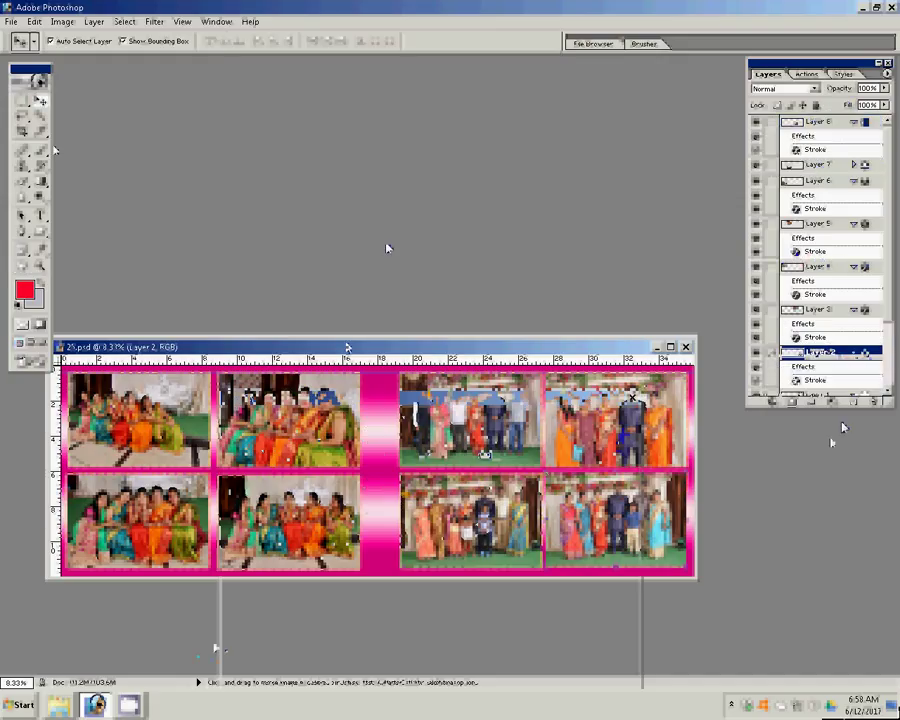
- In Save As, open the N K folder and enter 19 as the Photoshop PSD file name
{"action": "left_click", "coordinate": [12, 21]}
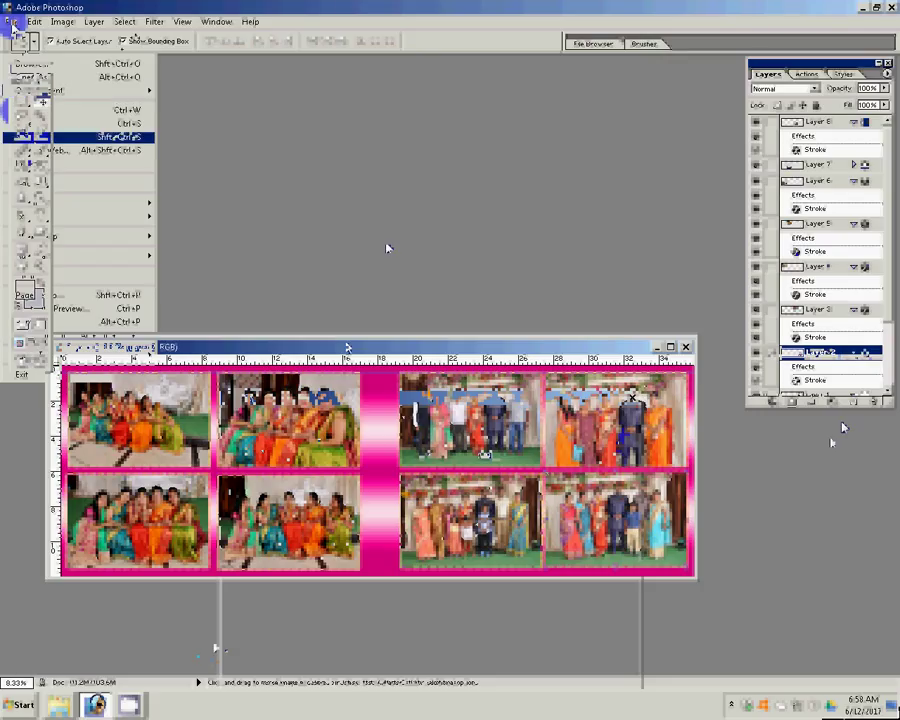
{"action": "key", "text": "Return"}
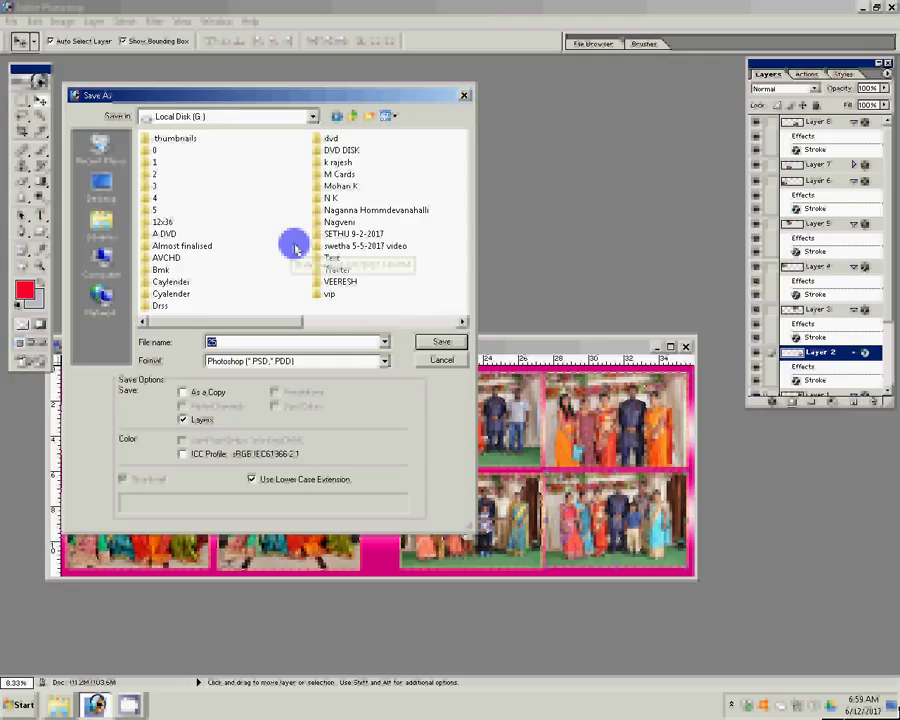
{"action": "left_click", "coordinate": [404, 321]}
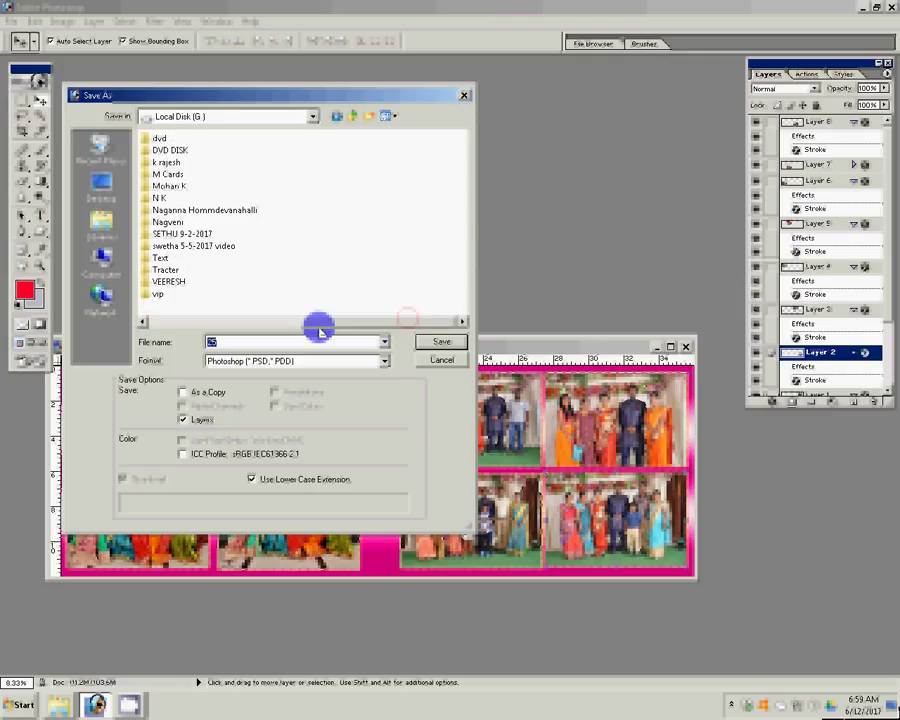
{"action": "left_click_drag", "start_coordinate": [318, 330], "coordinate": [375, 236]}
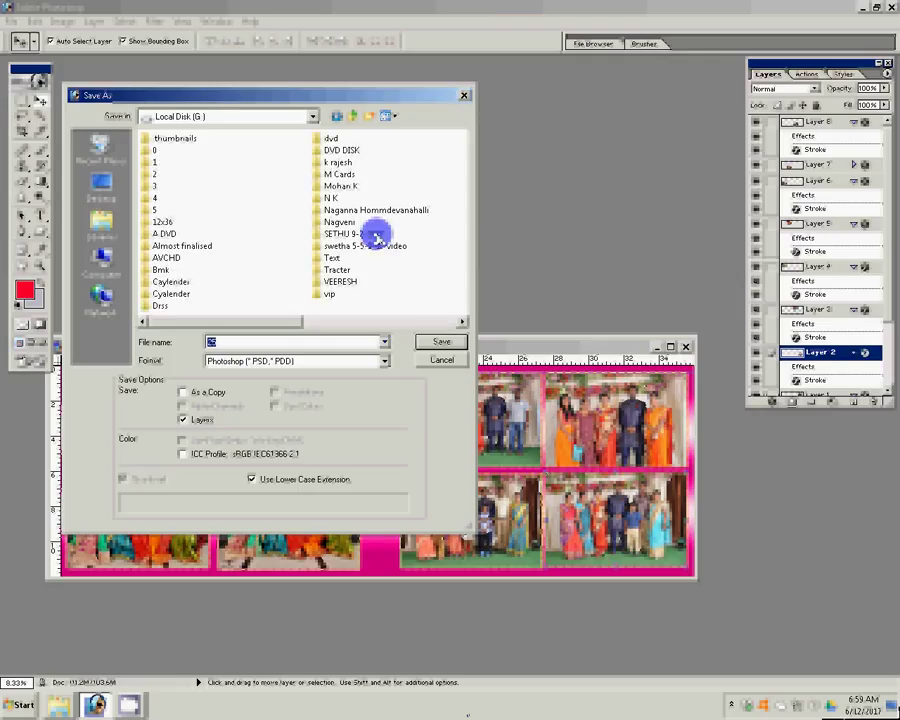
{"action": "key", "text": "n"}
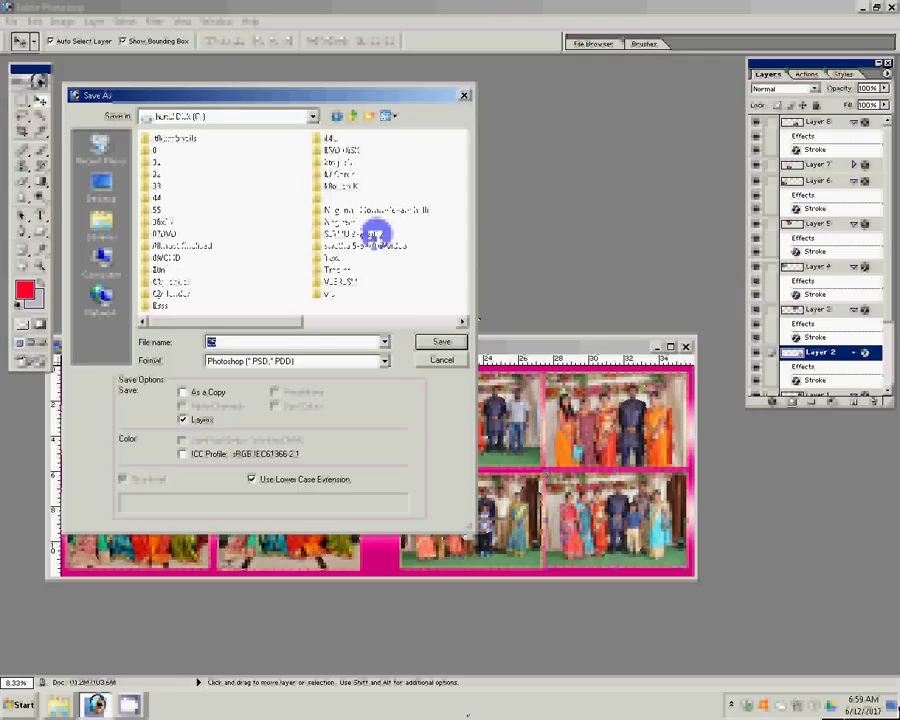
{"action": "key", "text": "Return"}
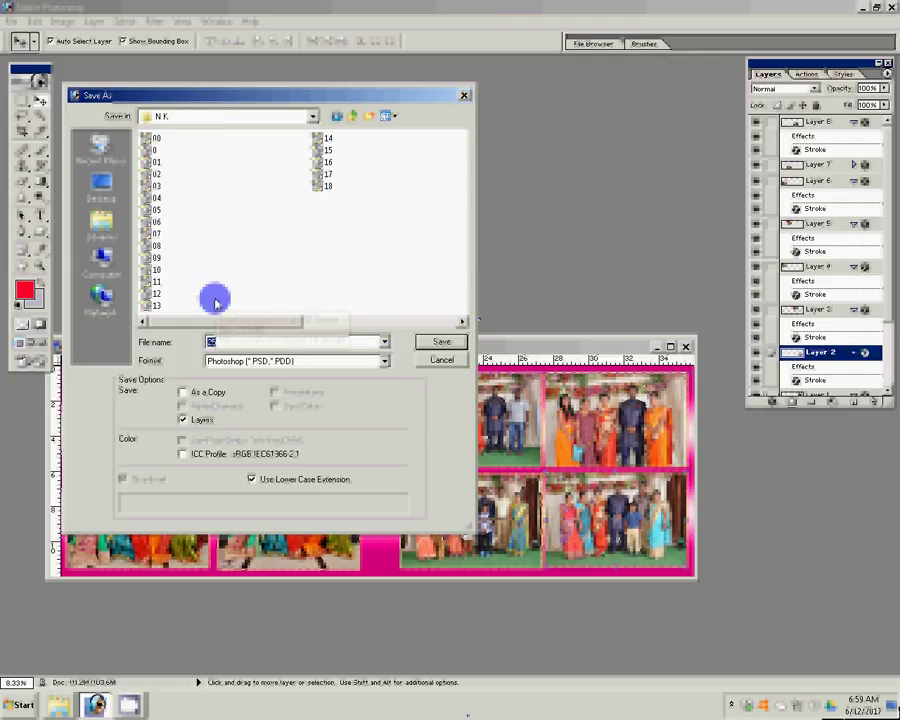
{"action": "type", "text": "19"}
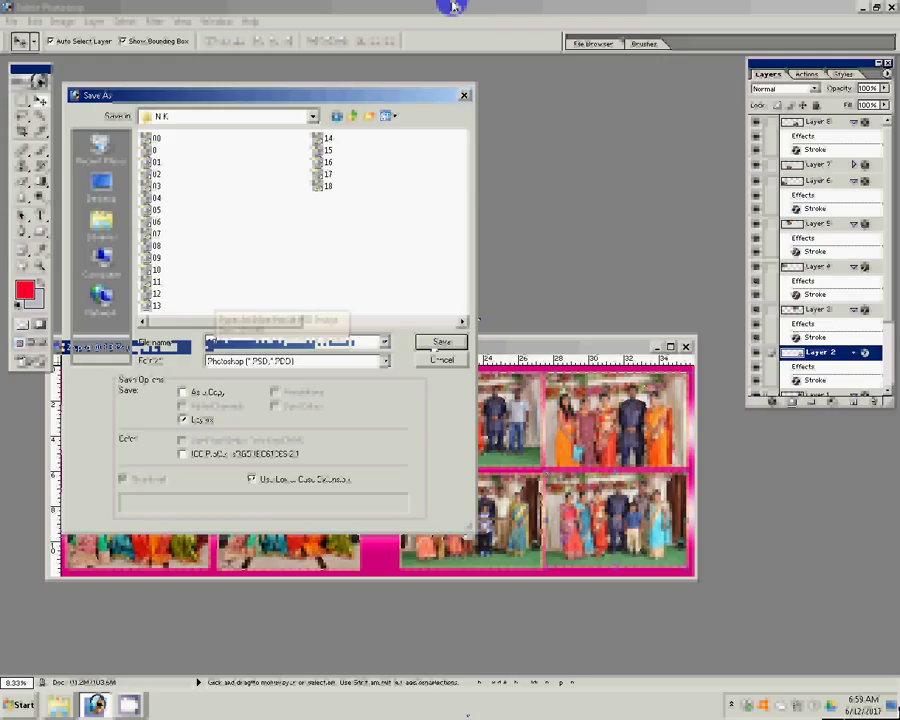
- Confirm saving the album page as 19.psd, then close the 19.psd document
{"action": "key", "text": "Return"}
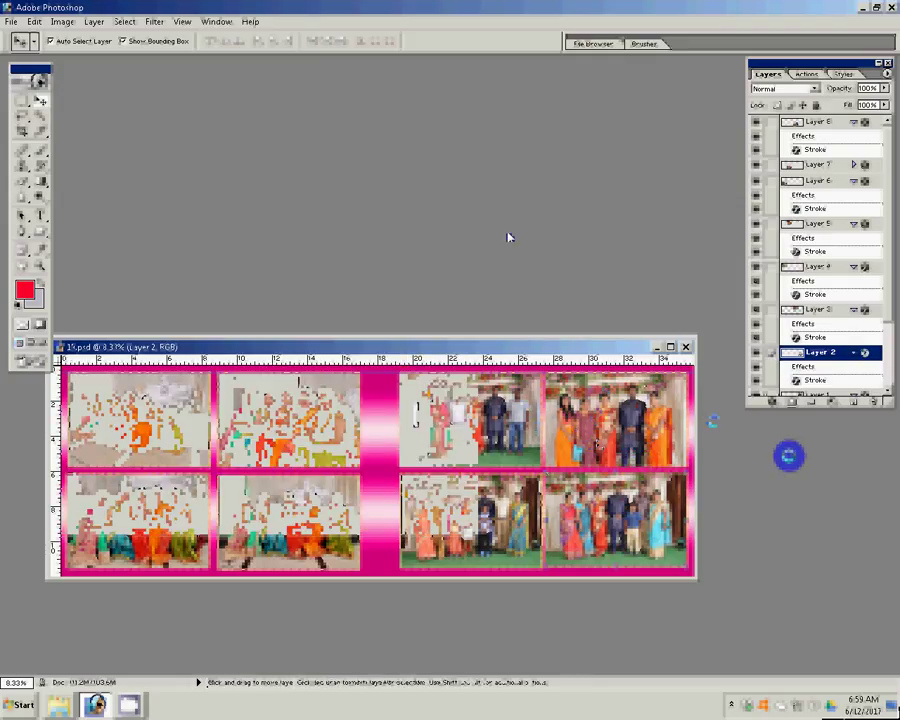
{"action": "left_click", "coordinate": [686, 347]}
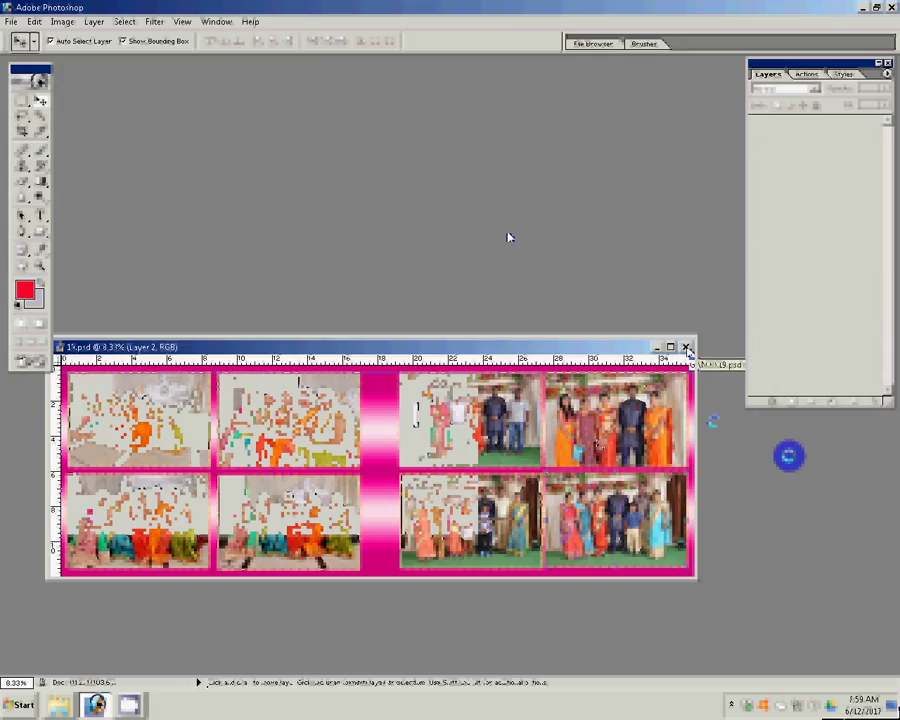